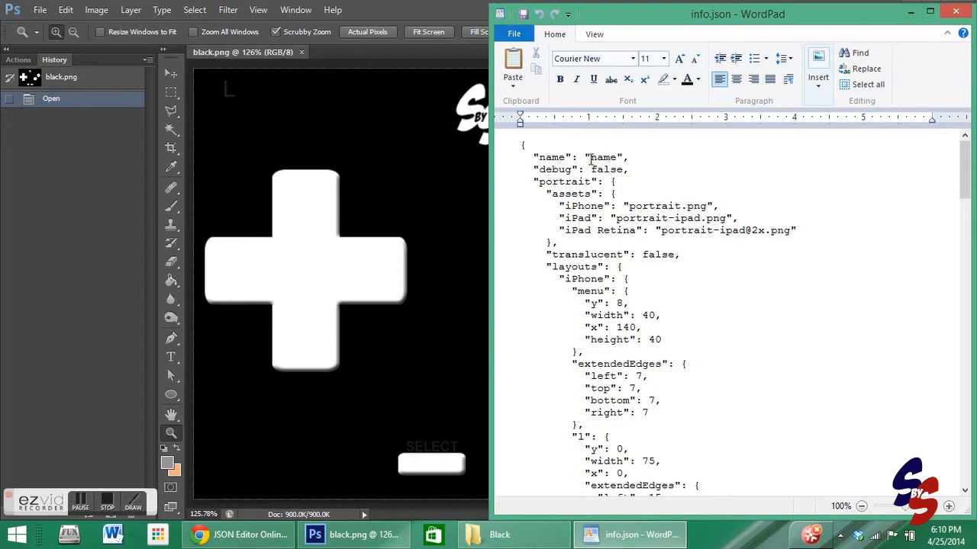
# - Copy the entire contents of info.json in WordPad
pyautogui.moveTo(521, 144); pyautogui.dragTo(730, 510)
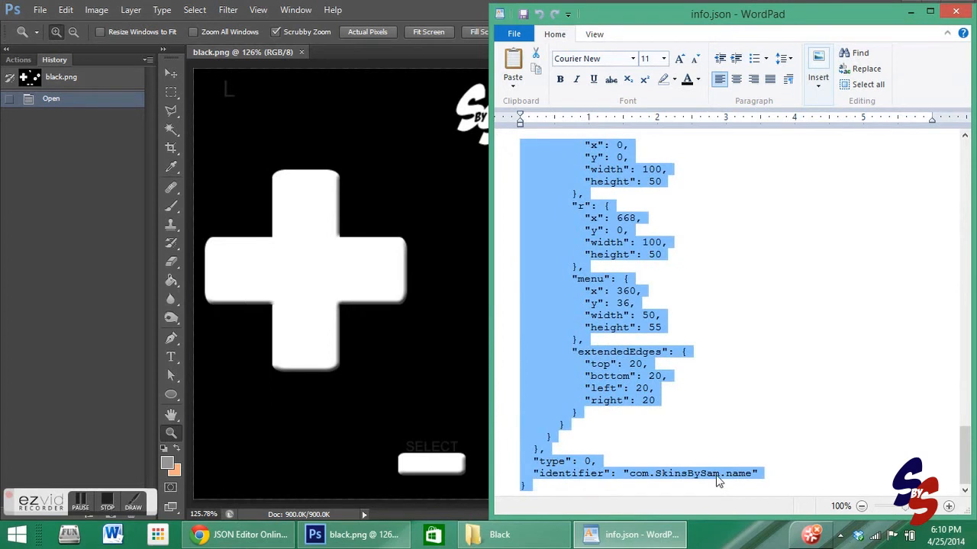
pyautogui.rightClick(719, 476)
pyautogui.click(749, 416)
# - Switch to JSON Editor Online in the browser and maximize its window
pyautogui.click(248, 535)
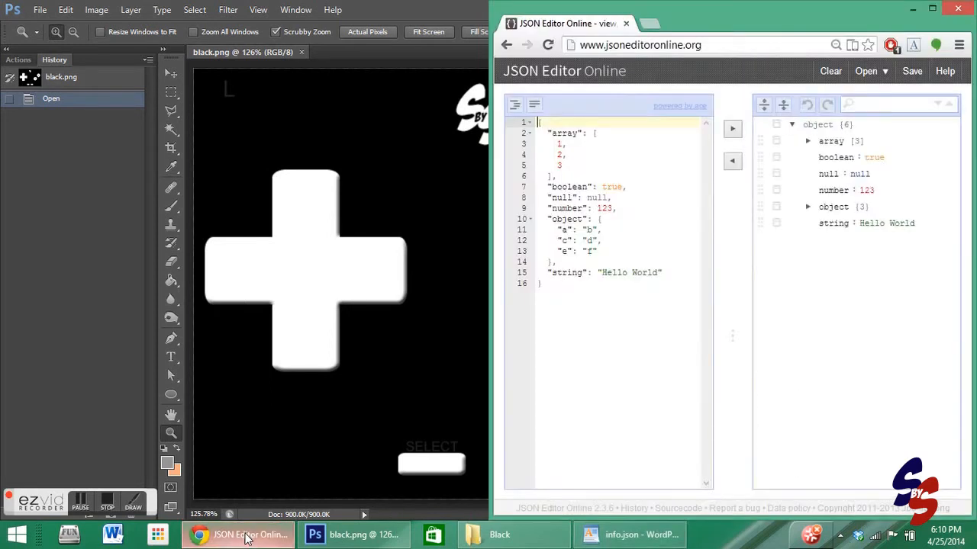
pyautogui.click(932, 8)
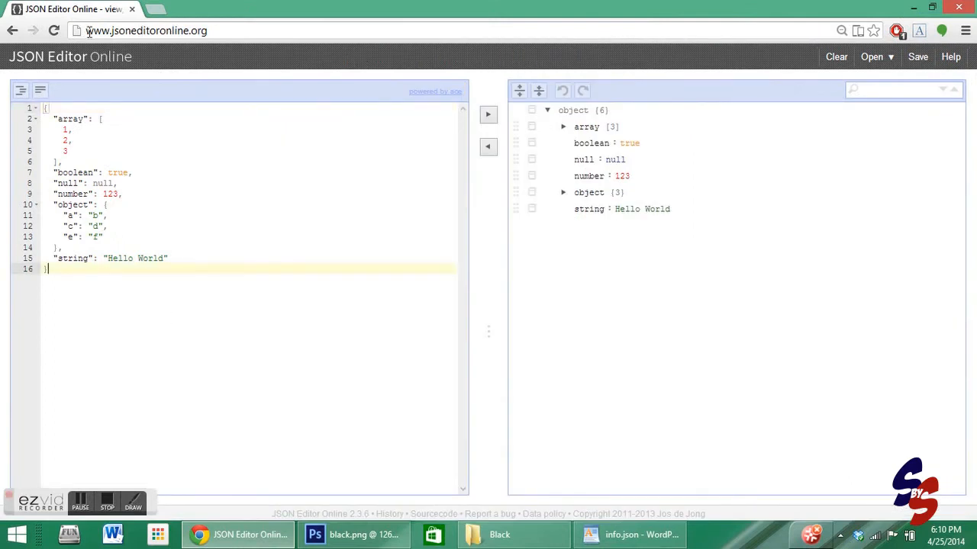
pyautogui.moveTo(81, 35); pyautogui.dragTo(214, 33)
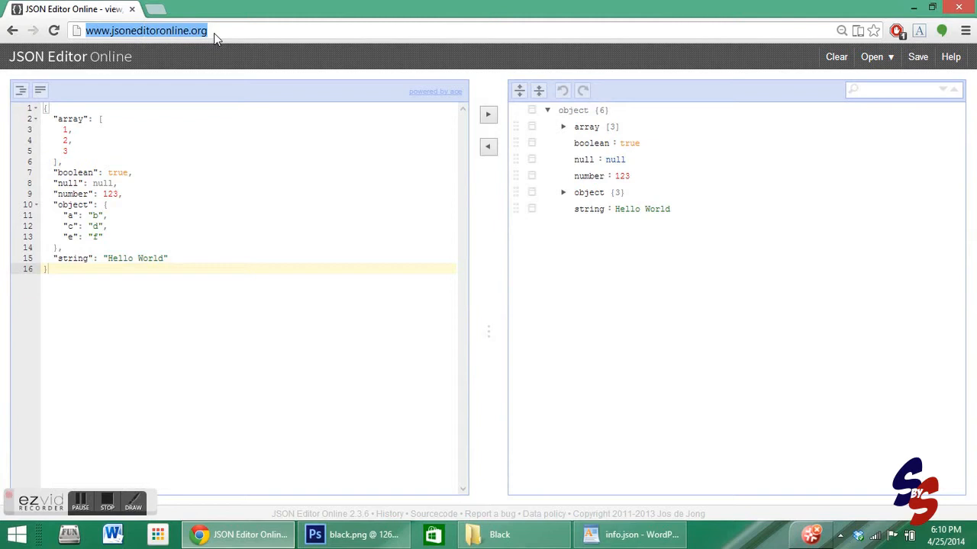
# - Replace the sample JSON in the code editor by pasting the copied info.json contents over it
pyautogui.click(219, 289)
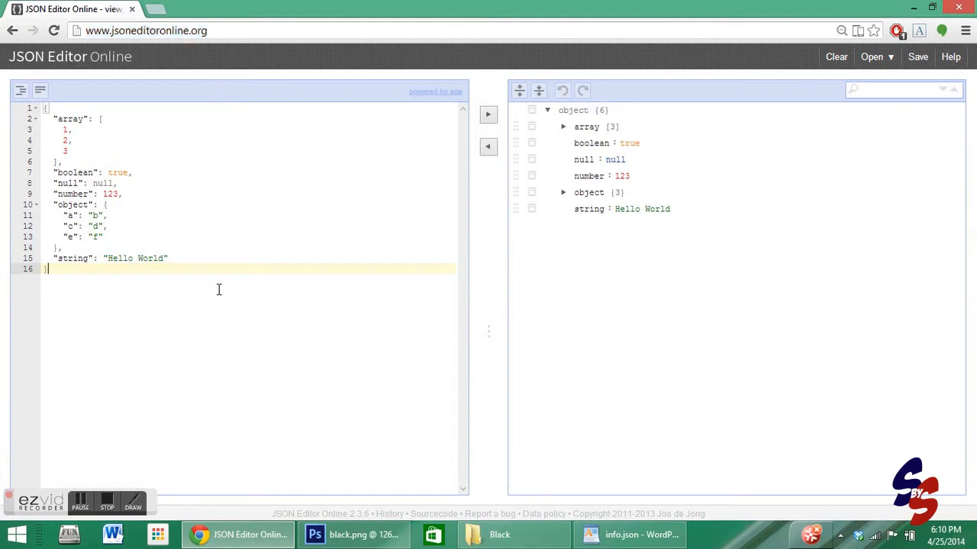
pyautogui.hotkey('shift', 'Up')
pyautogui.hotkey('shift', 'Up')
pyautogui.hotkey('shift', 'Up')
pyautogui.hotkey('shift', 'Up')
pyautogui.hotkey('shift', 'Up')
pyautogui.hotkey('shift', 'Up')
pyautogui.hotkey('shift', 'Up')
pyautogui.hotkey('shift', 'Up')
pyautogui.hotkey('shift', 'Up')
pyautogui.hotkey('shift', 'Up')
pyautogui.hotkey('shift', 'Up')
pyautogui.hotkey('shift', 'Up')
pyautogui.hotkey('shift', 'Up')
pyautogui.hotkey('shift', 'Up')
pyautogui.hotkey('shift', 'Up')
pyautogui.hotkey('shift', 'Up')
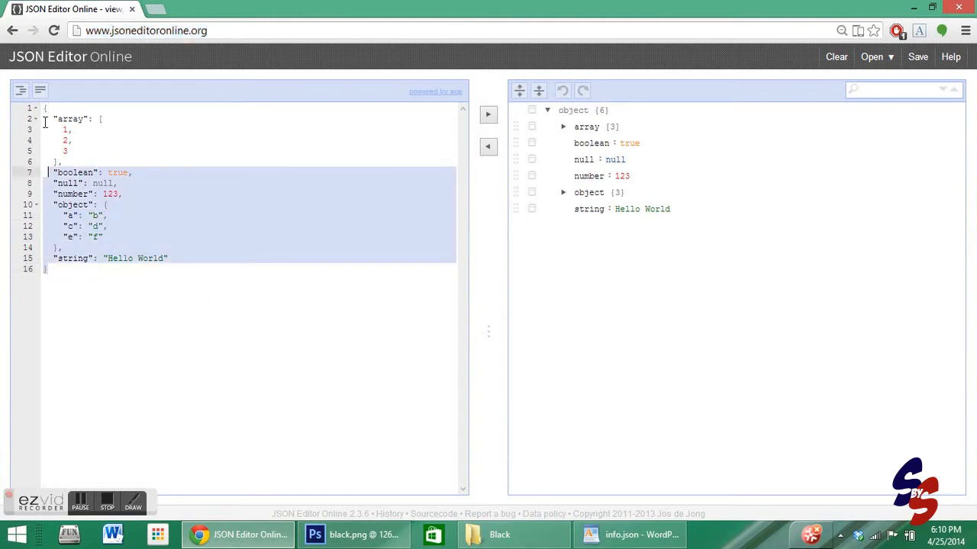
pyautogui.rightClick(98, 252)
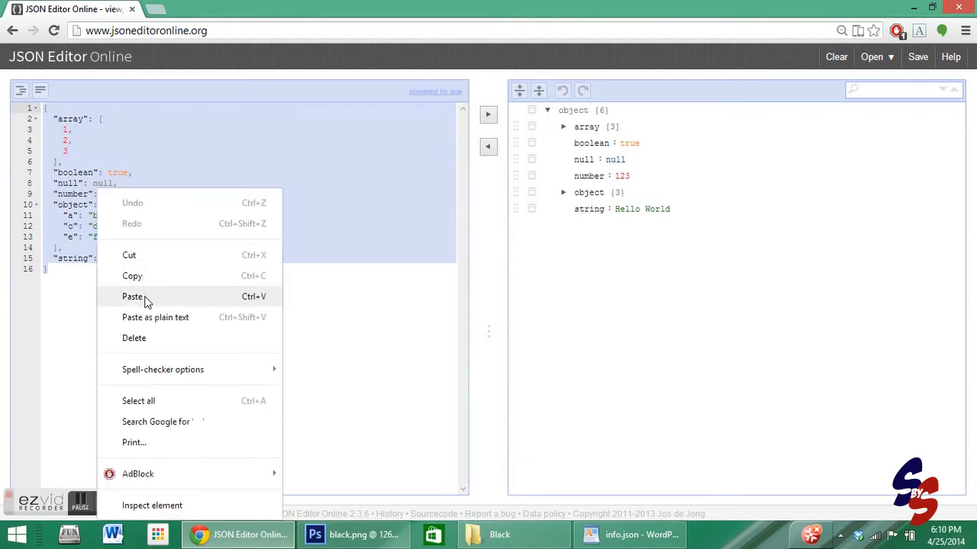
pyautogui.click(133, 296)
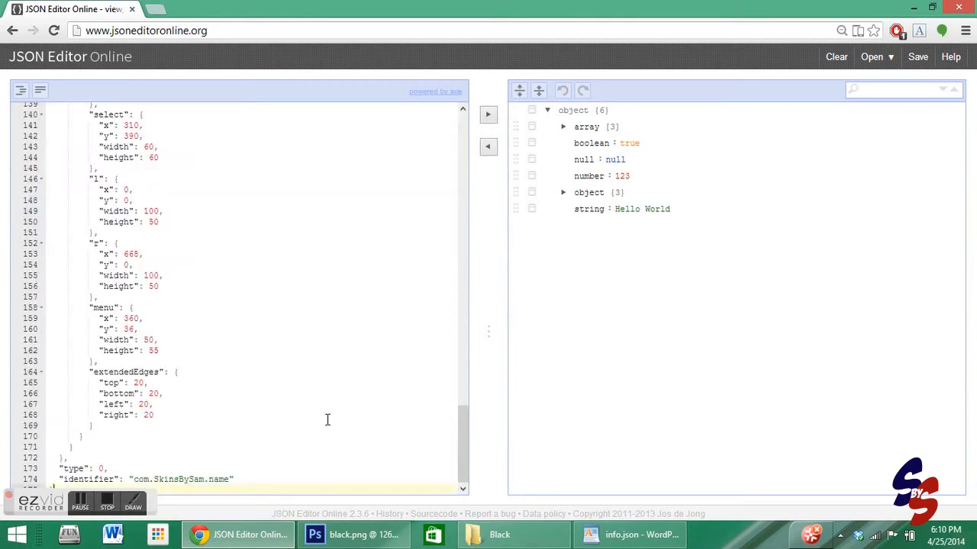
# - Load the pasted code into the tree view
pyautogui.moveTo(463, 464); pyautogui.dragTo(469, 107)
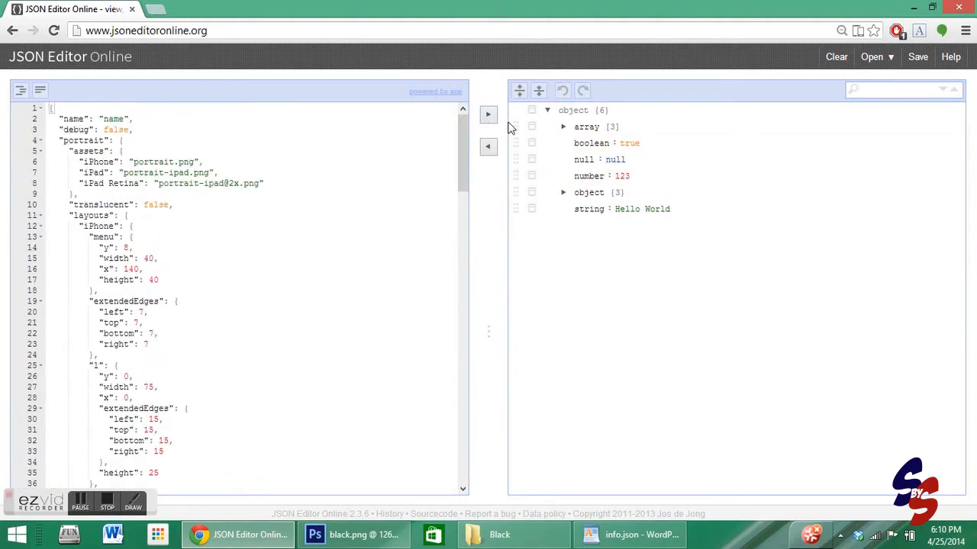
pyautogui.click(490, 115)
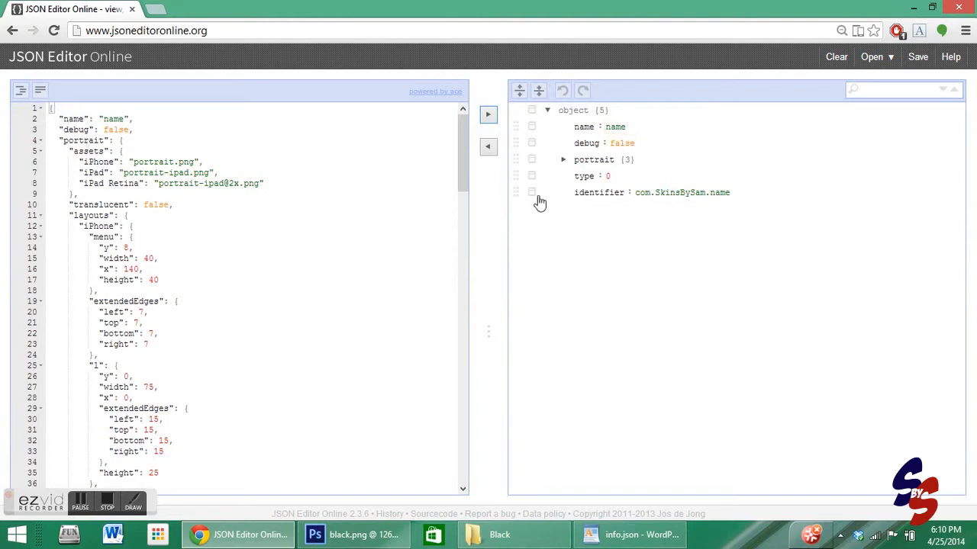
# - Expand portrait's assets and remove the iPad and iPad Retina asset entries
pyautogui.click(563, 159)
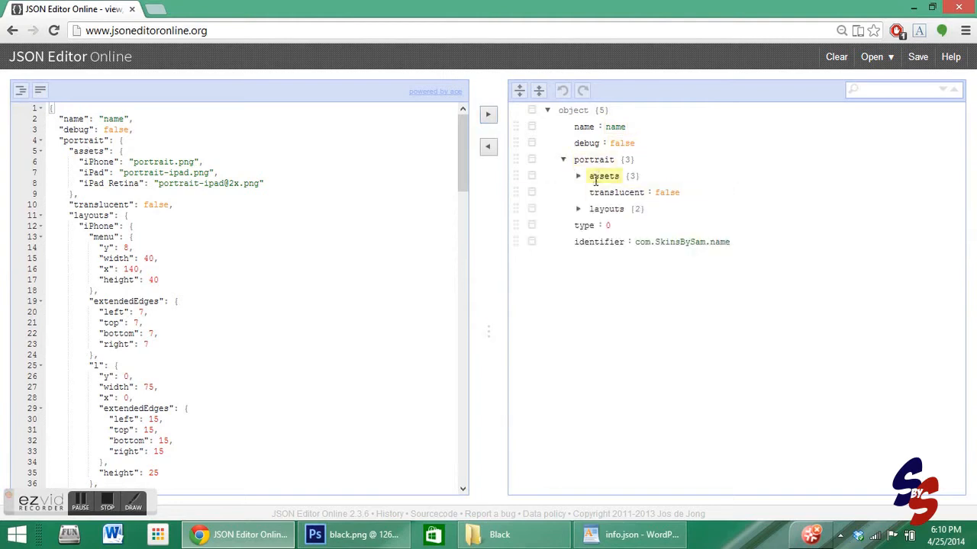
pyautogui.click(579, 176)
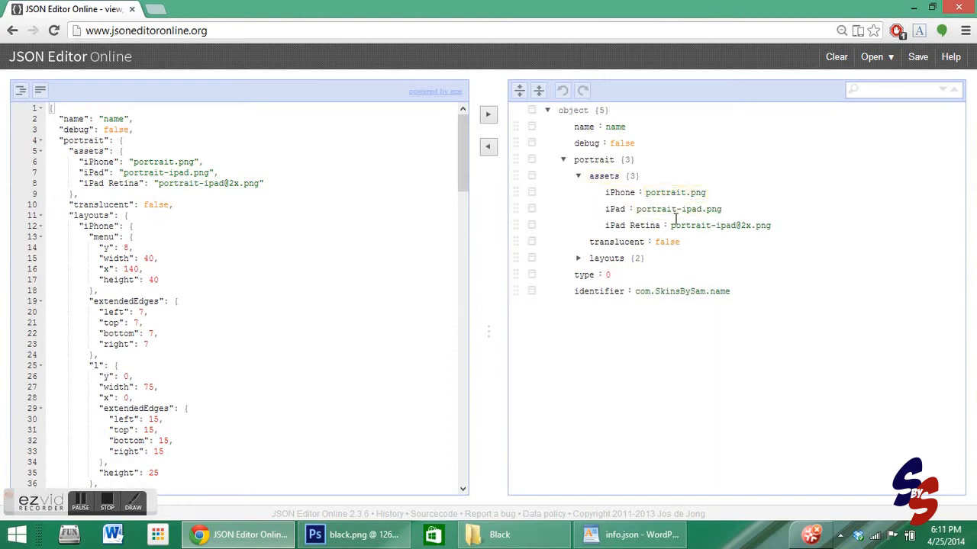
pyautogui.click(532, 209)
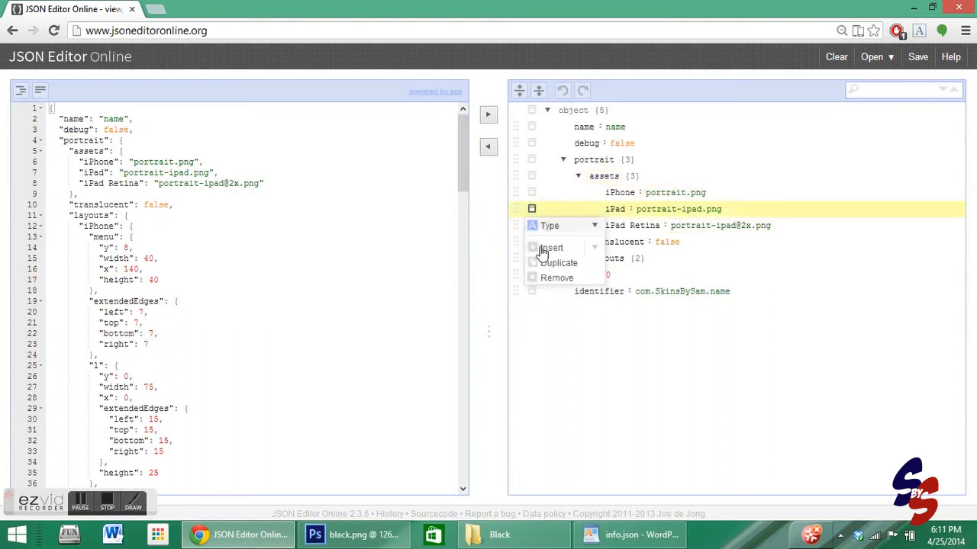
pyautogui.click(536, 277)
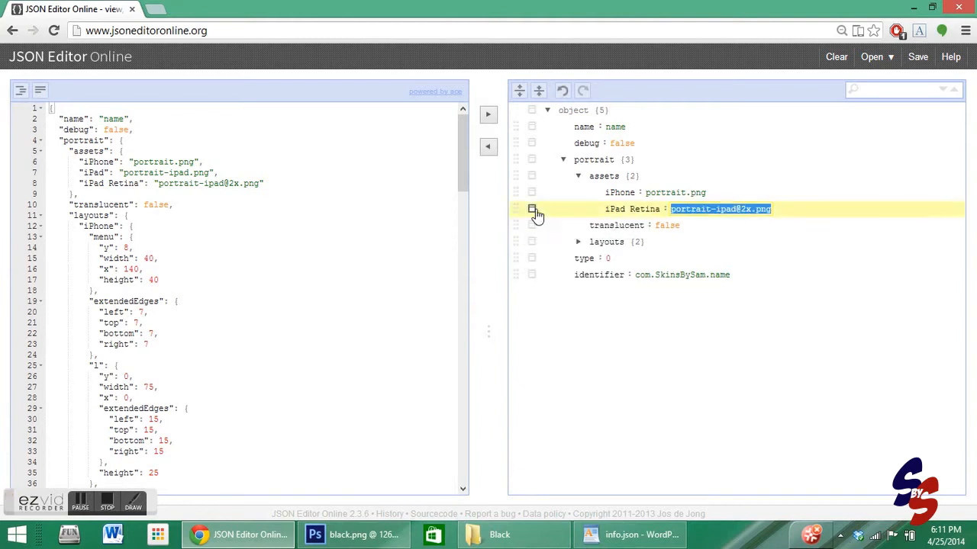
pyautogui.click(531, 209)
pyautogui.click(546, 294)
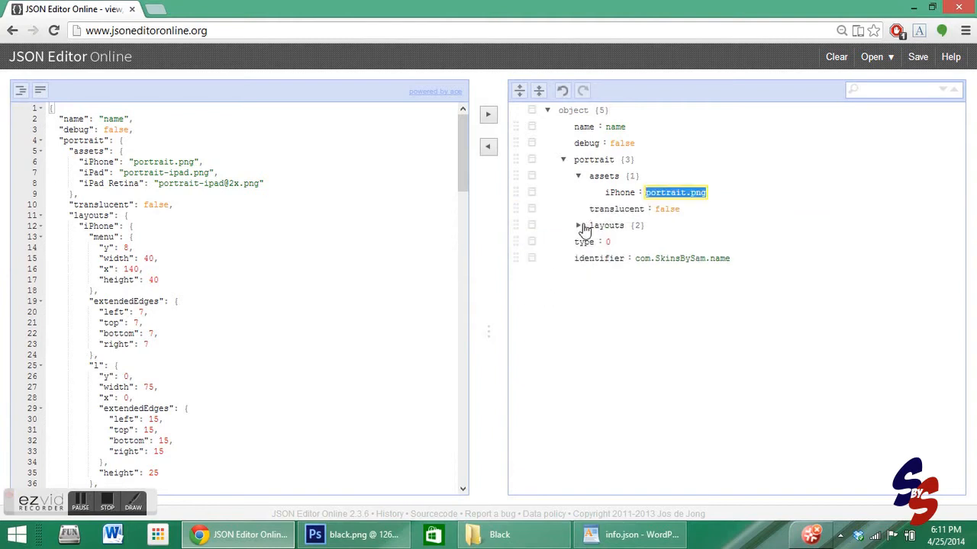
# - Expand portrait's layouts, remove the iPad layout, and expand the iPhone layout
pyautogui.click(579, 226)
pyautogui.click(531, 258)
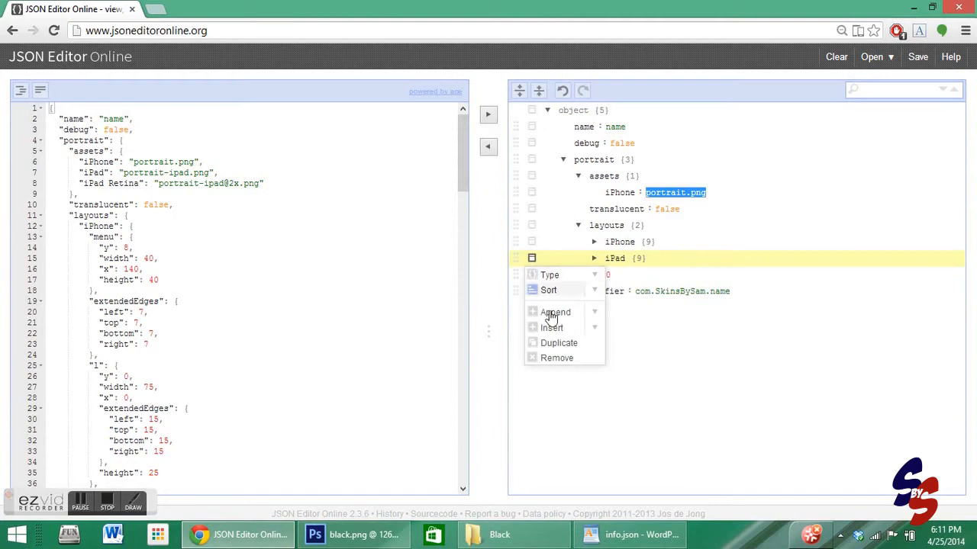
pyautogui.click(557, 358)
pyautogui.click(595, 242)
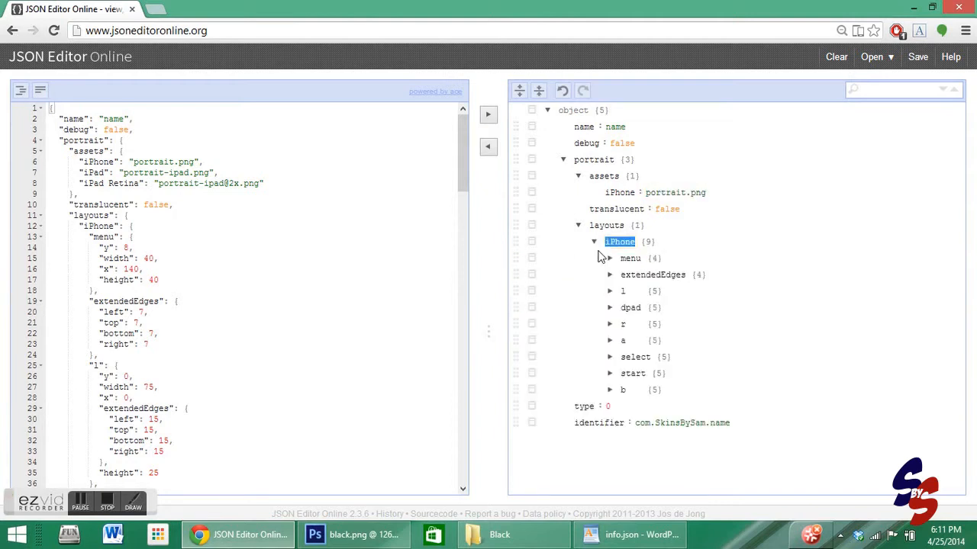
# - Set the top-level name value to Black
pyautogui.click(564, 162)
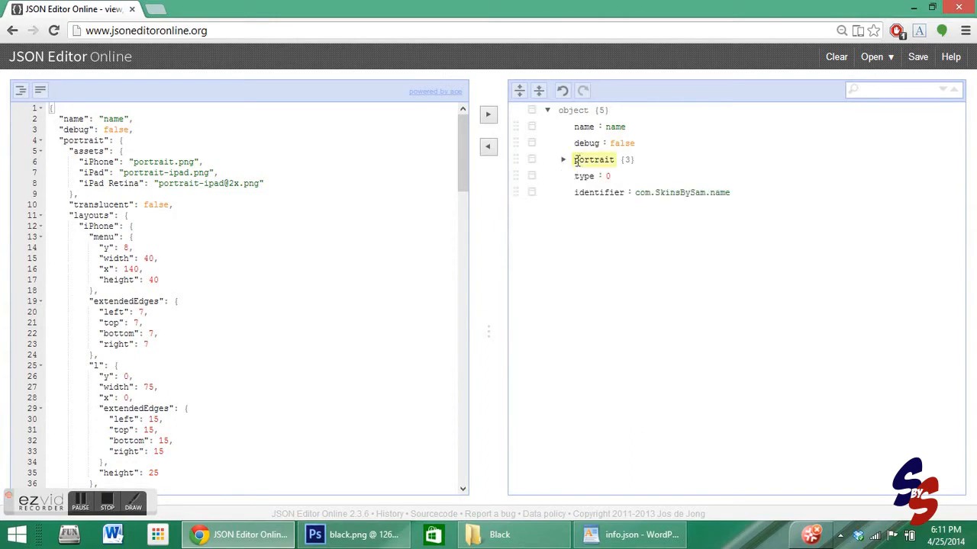
pyautogui.doubleClick(617, 127)
pyautogui.write('S')
# - Change the identifier value to com.SkinsBySam.black
pyautogui.click(720, 194)
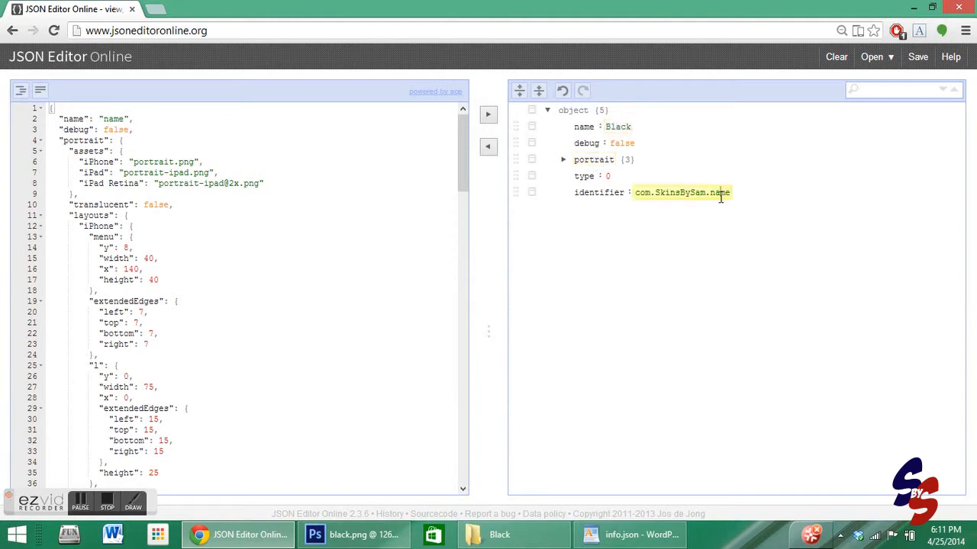
pyautogui.doubleClick(720, 193)
pyautogui.write('black')
pyautogui.click(685, 280)
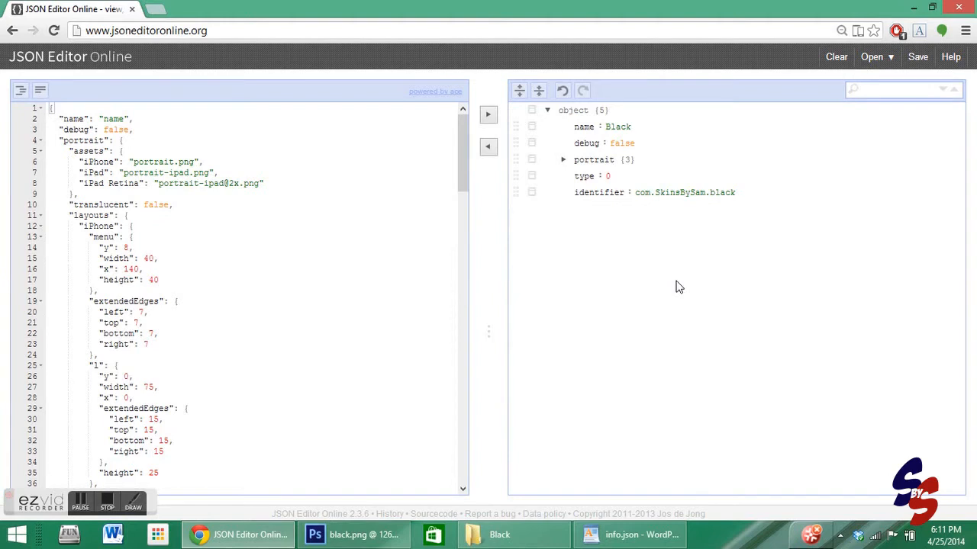
# - Expand the iPhone layout's menu entry and inspect its y, width, x and height values
pyautogui.click(563, 159)
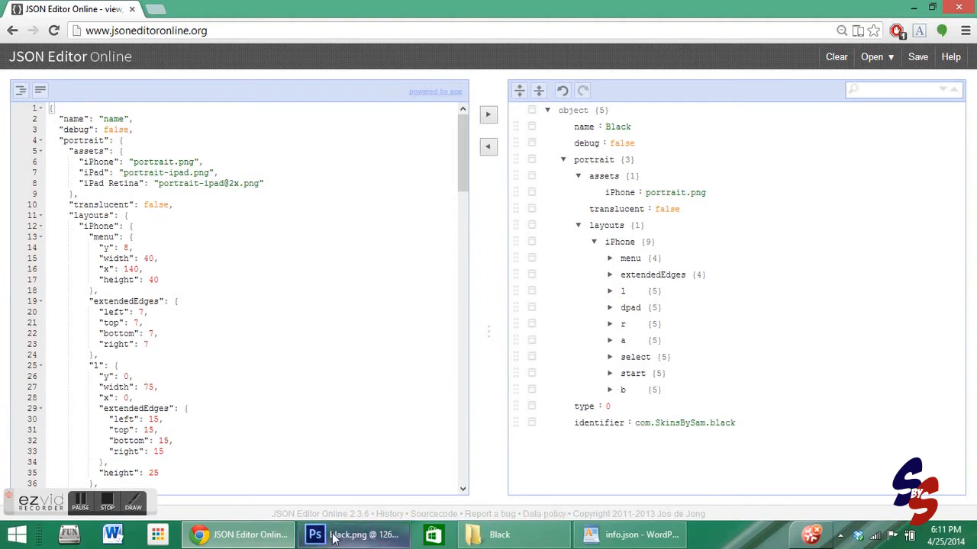
pyautogui.moveTo(352, 547)
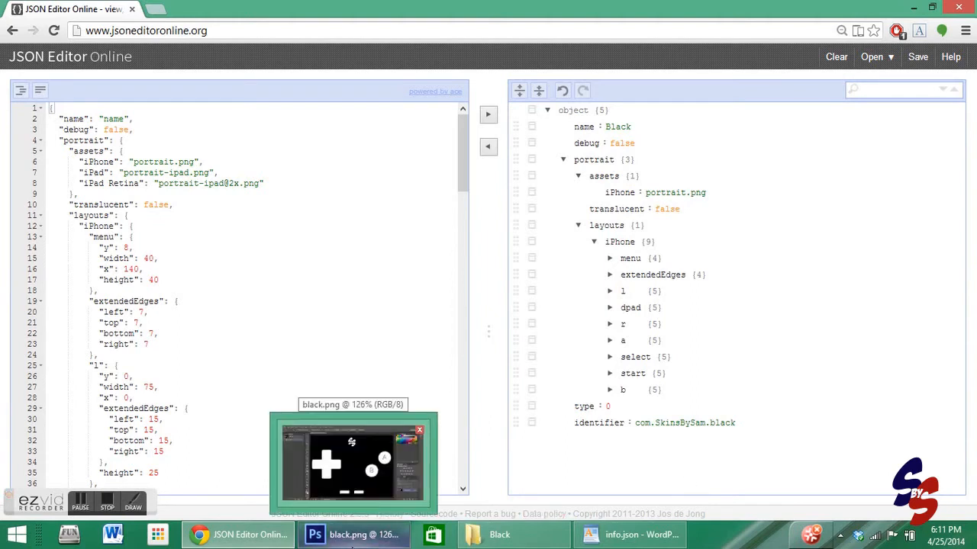
pyautogui.click(609, 261)
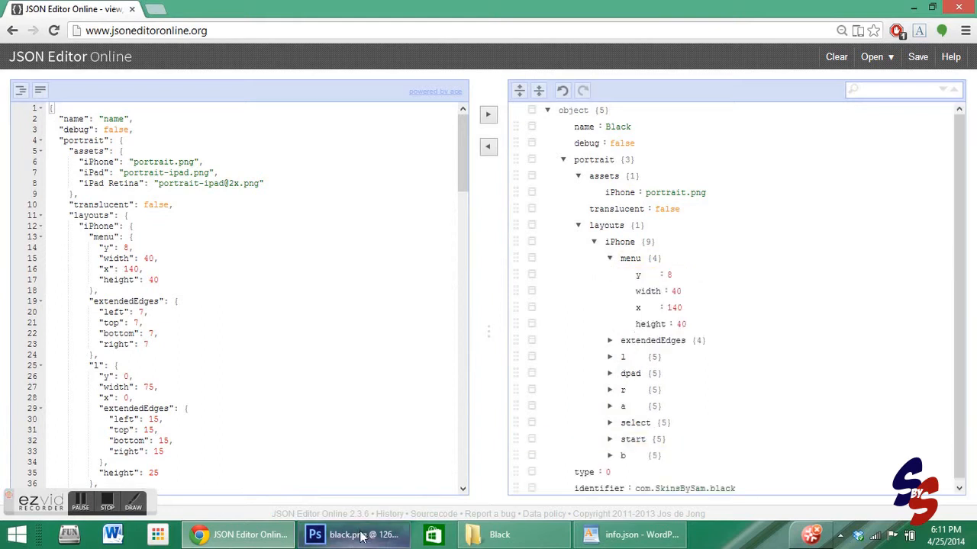
pyautogui.click(678, 291)
pyautogui.click(682, 309)
pyautogui.click(682, 324)
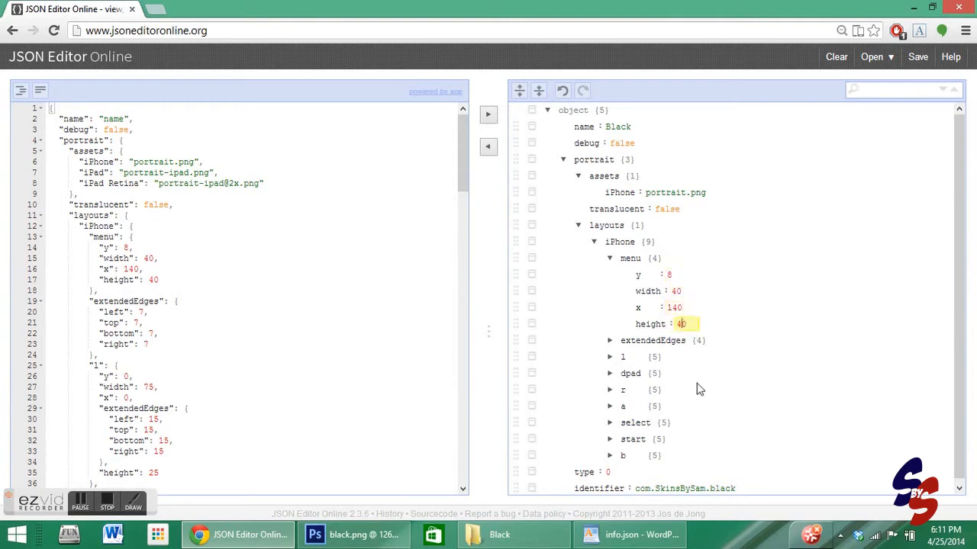
# - Switch to Photoshop and resize black.png to a width of 320 pixels with proportions constrained
pyautogui.click(349, 539)
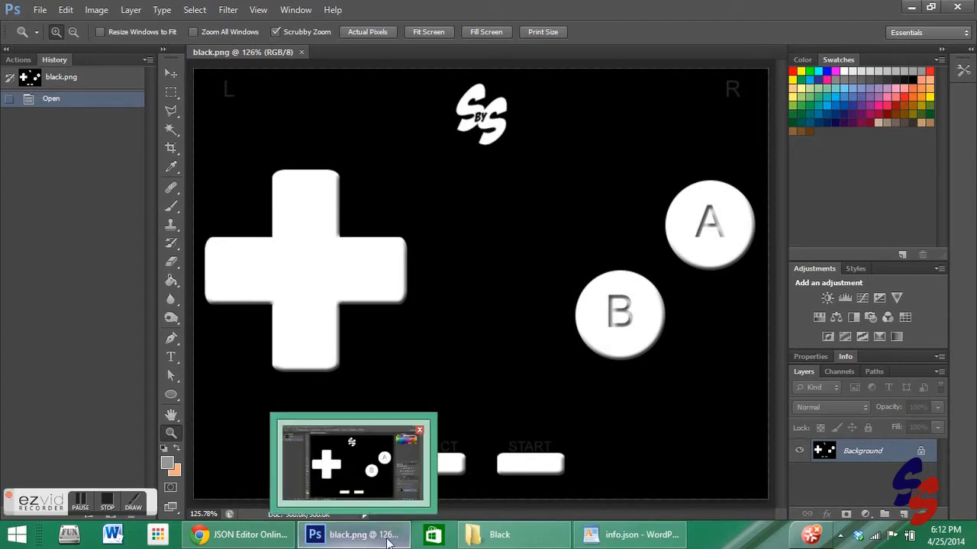
pyautogui.moveTo(591, 543)
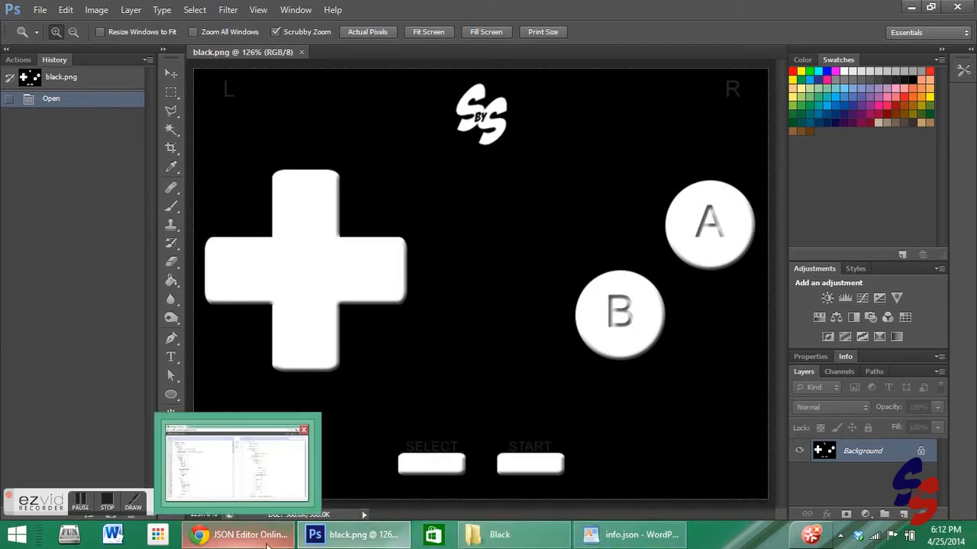
pyautogui.click(238, 535)
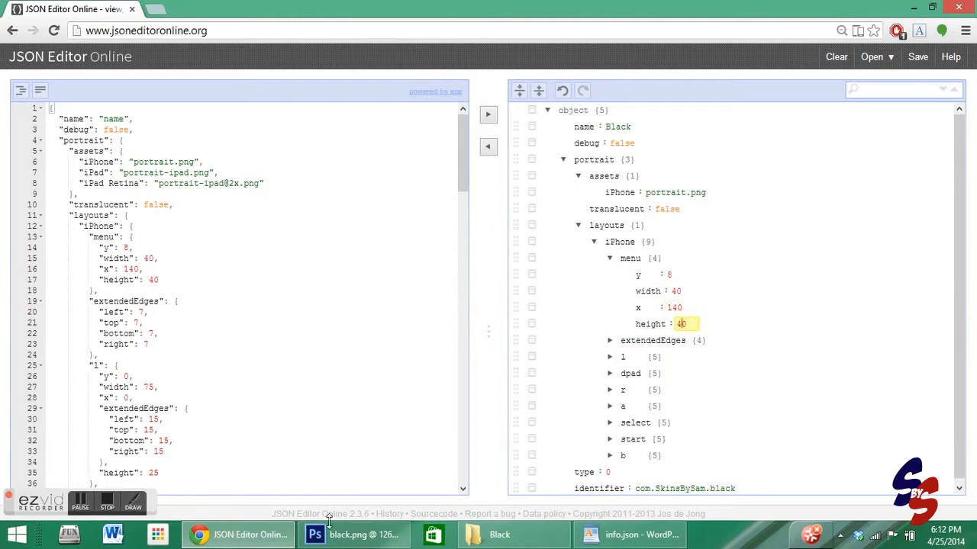
pyautogui.moveTo(329, 527)
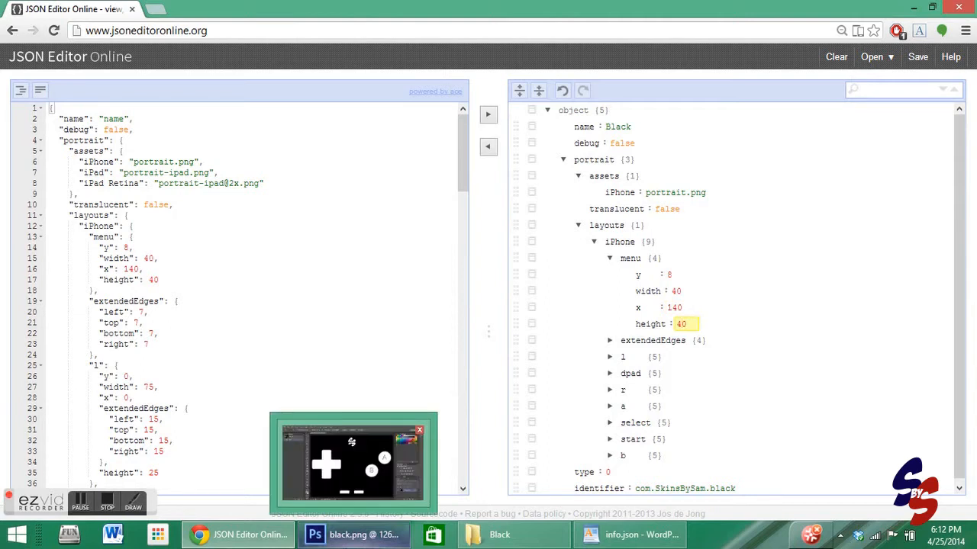
pyautogui.click(415, 481)
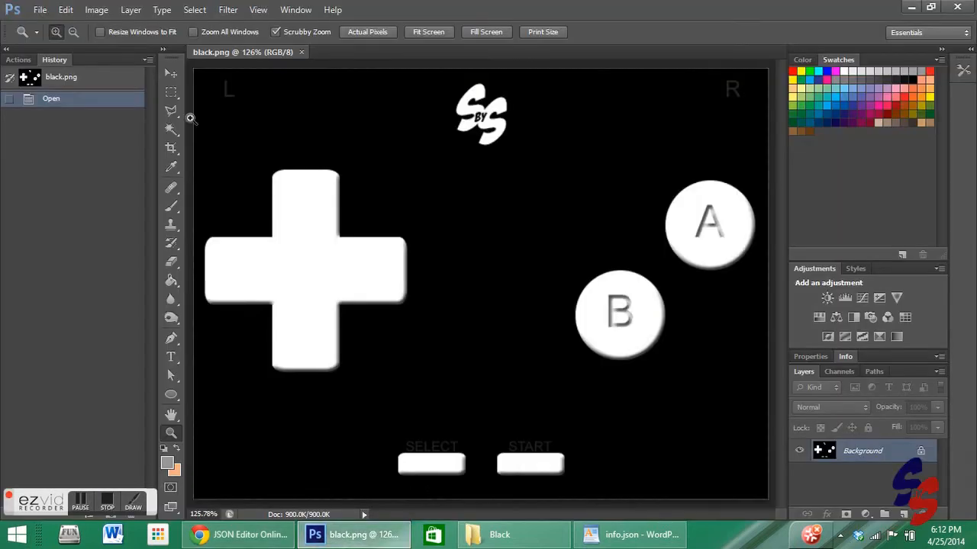
pyautogui.click(96, 9)
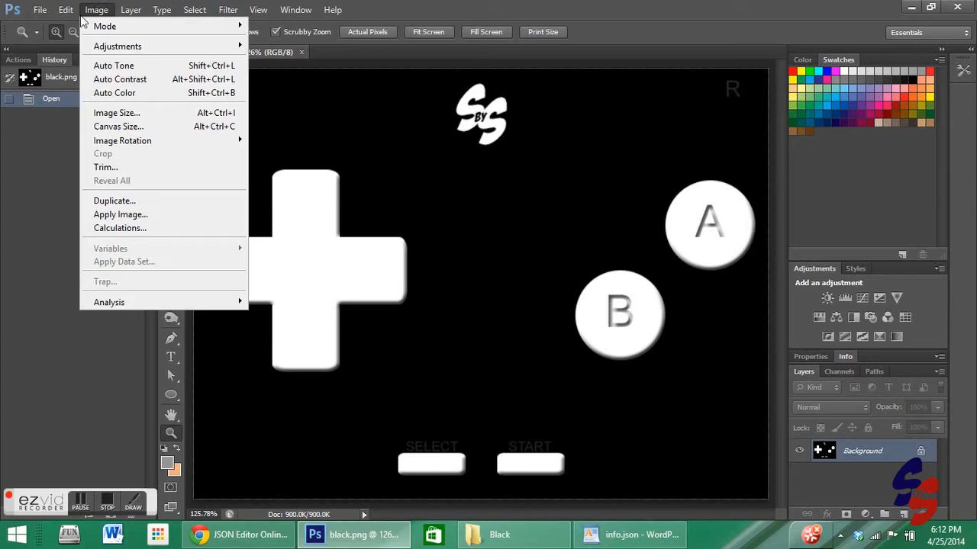
pyautogui.click(125, 113)
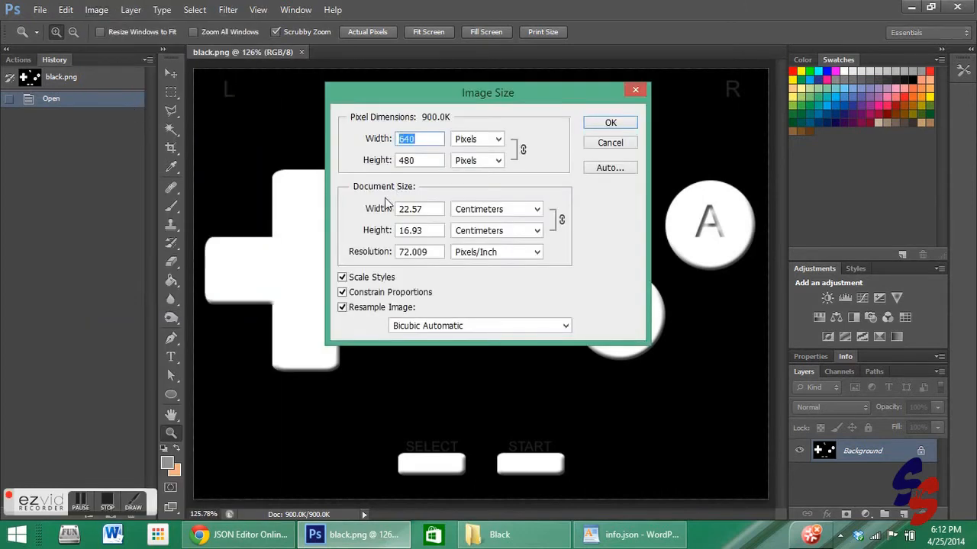
pyautogui.write('320')
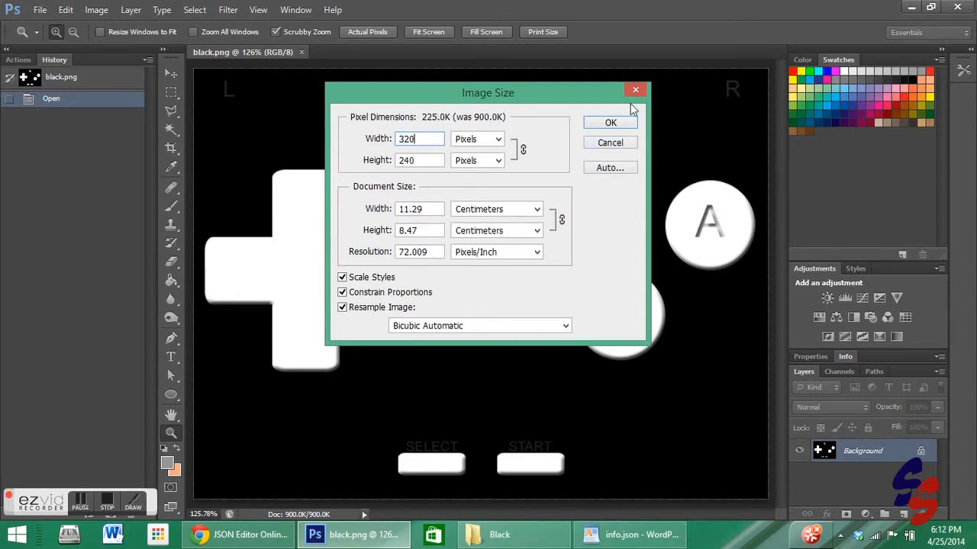
pyautogui.click(612, 123)
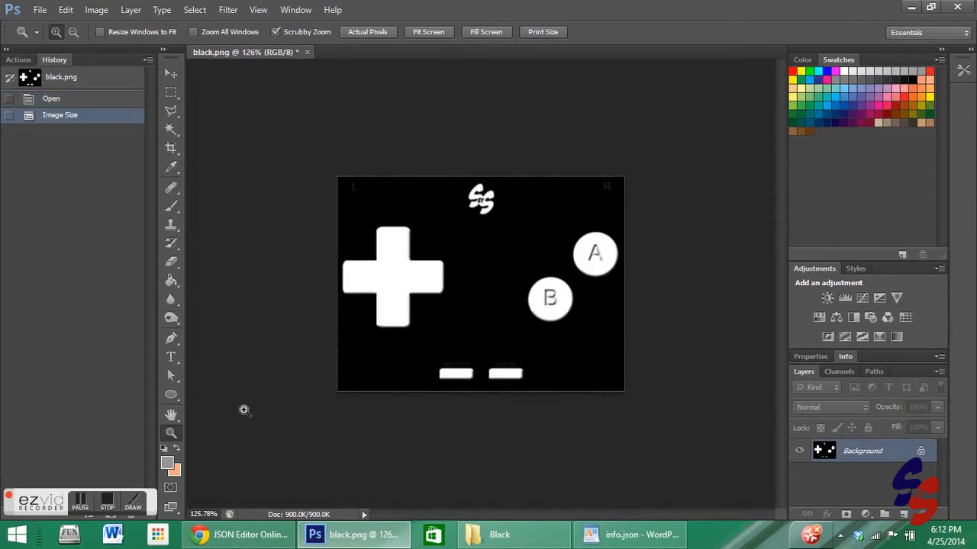
# - Zoom the resized image to fill the canvas window
pyautogui.rightClick(445, 330)
pyautogui.click(493, 342)
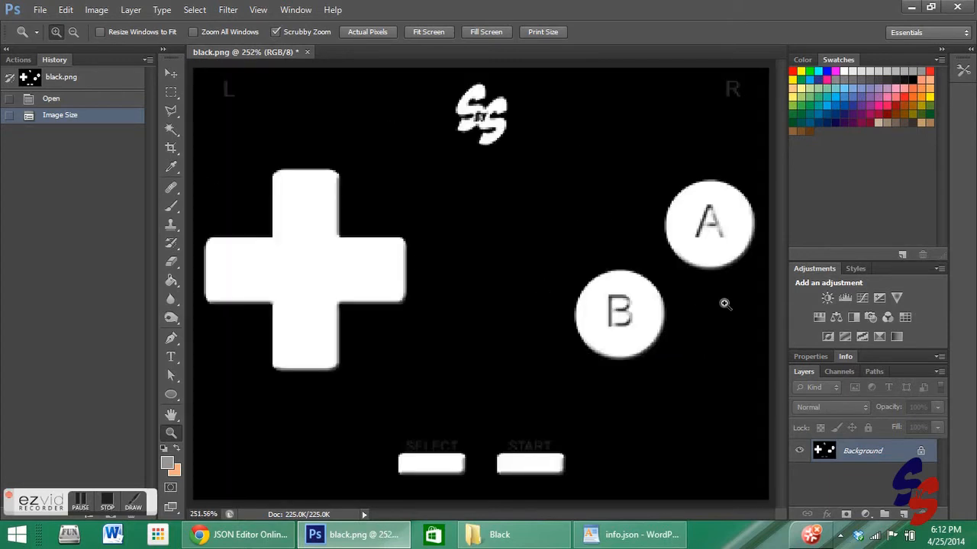
# - Open the Info panel and select the Rectangular Marquee tool
pyautogui.click(845, 357)
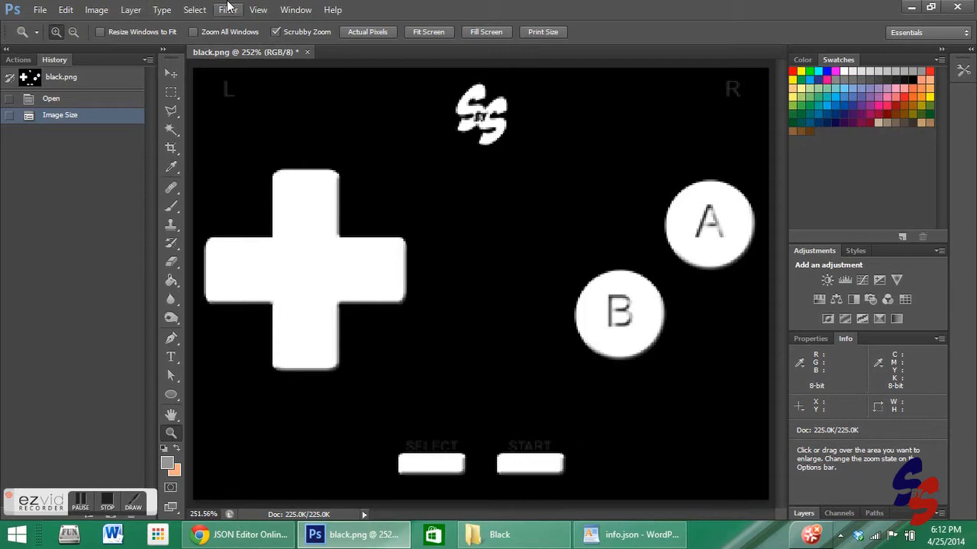
pyautogui.click(295, 9)
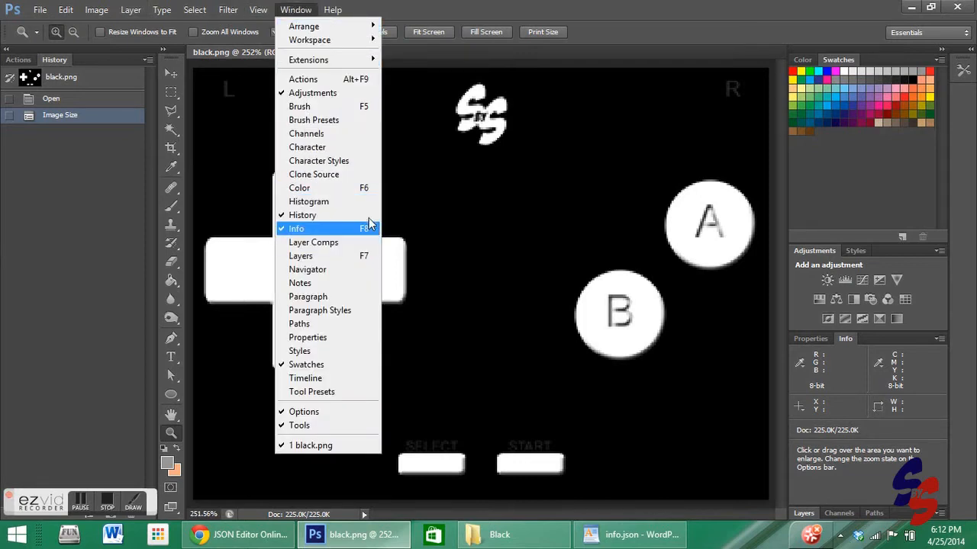
pyautogui.click(551, 235)
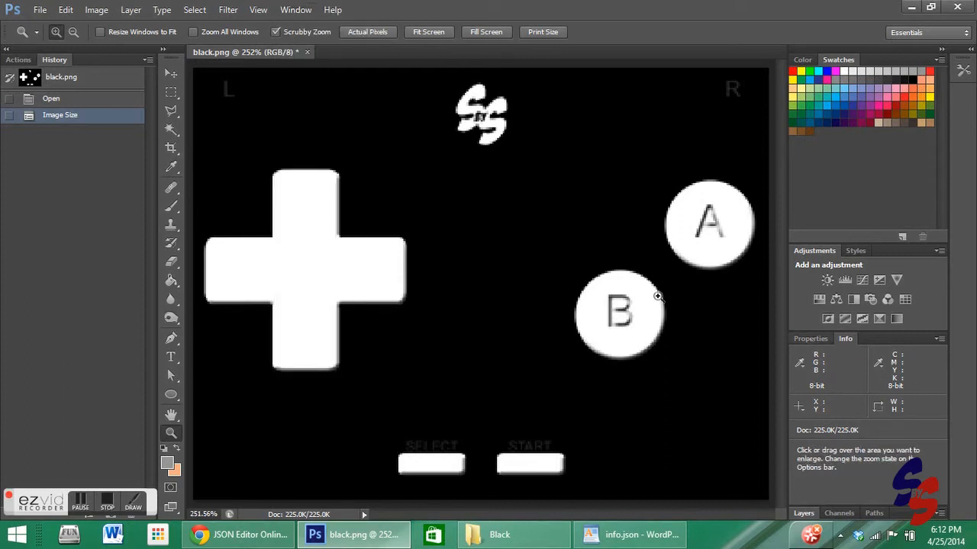
pyautogui.click(171, 92)
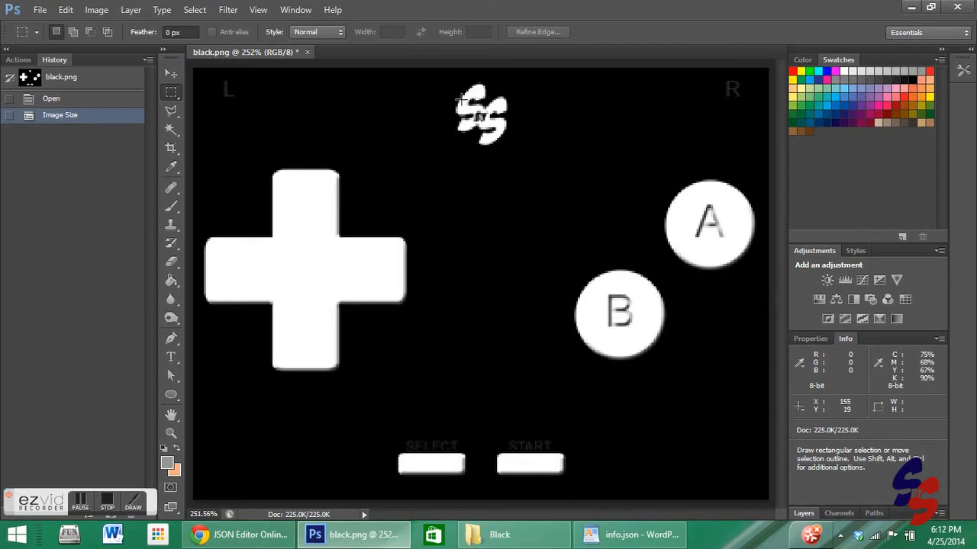
# - Switch between the apps to check the iPhone menu entry's y, width, x and height values against the image
pyautogui.click(616, 534)
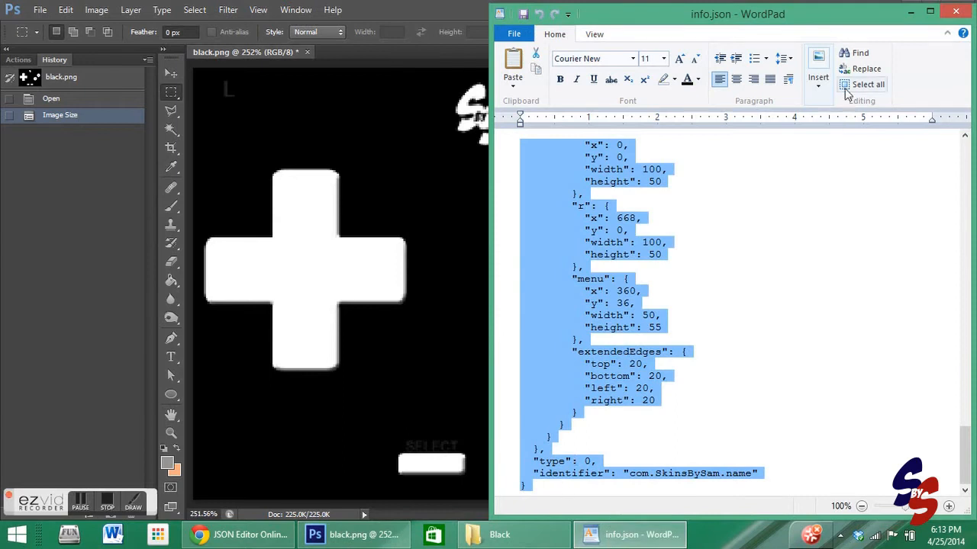
pyautogui.click(955, 11)
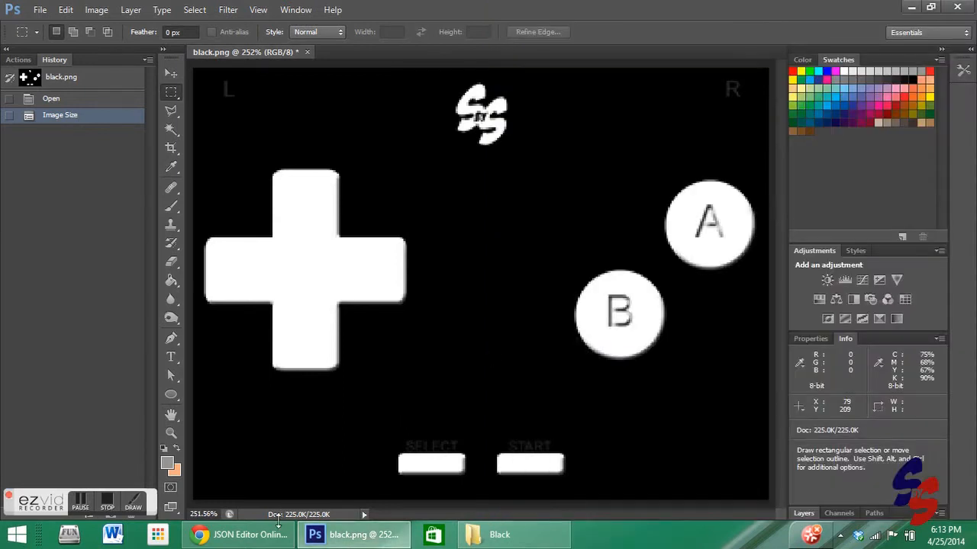
pyautogui.click(245, 534)
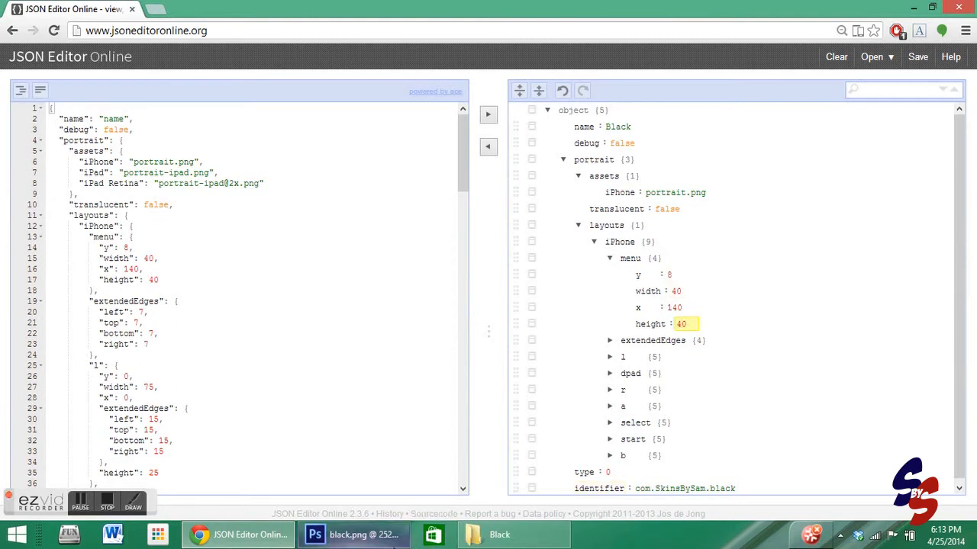
pyautogui.moveTo(358, 534)
pyautogui.click(389, 546)
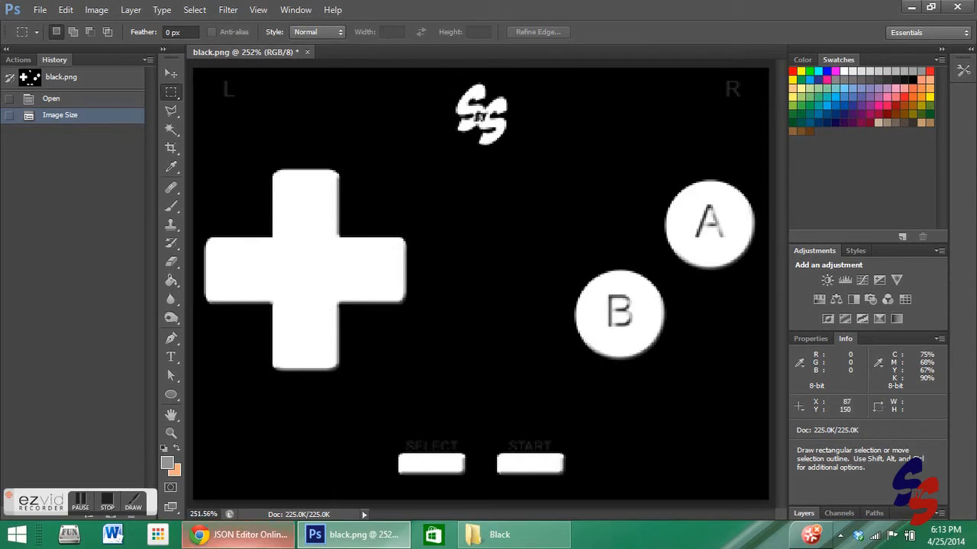
pyautogui.click(240, 535)
pyautogui.click(676, 291)
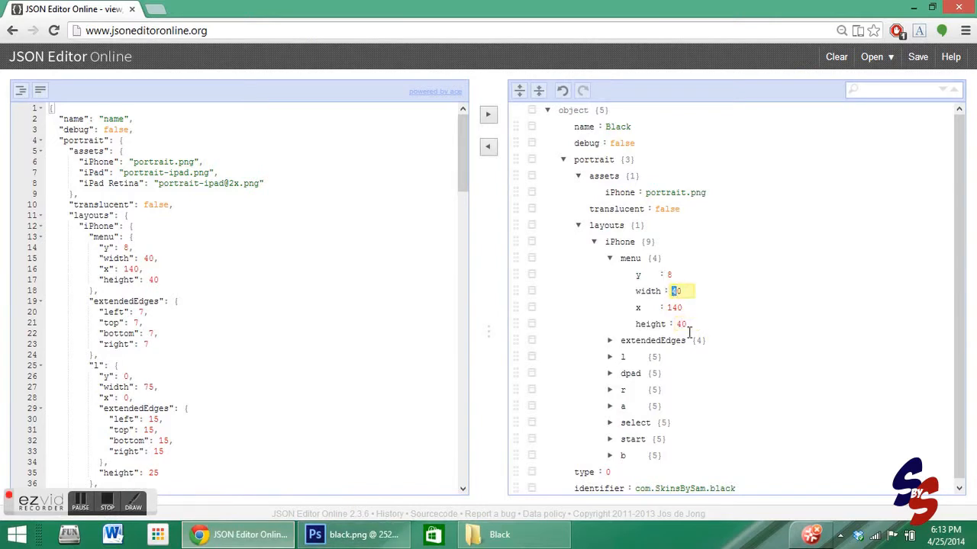
pyautogui.click(352, 535)
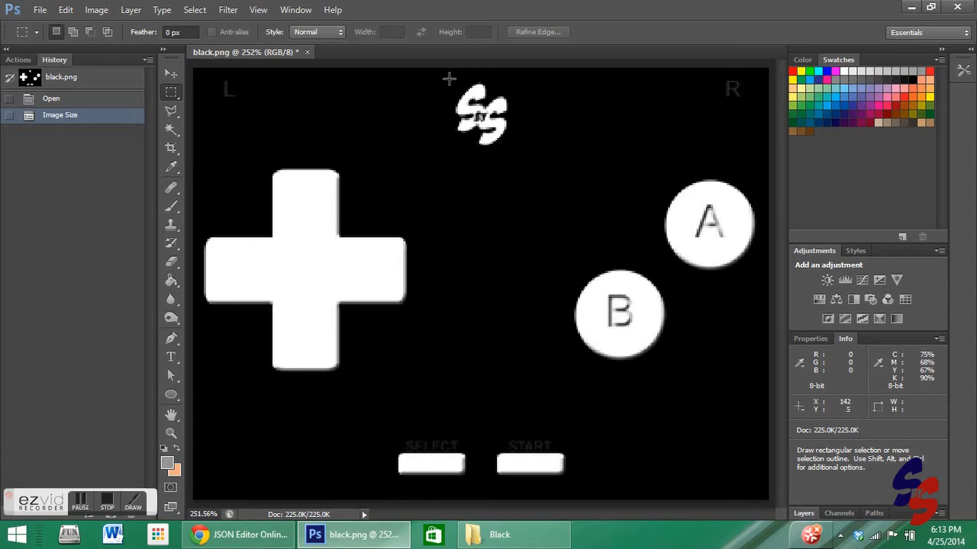
# - Measure the SS logo menu button with a marquee selection about 40 × 40 px, then deselect it
pyautogui.moveTo(447, 82); pyautogui.dragTo(513, 130)
pyautogui.moveTo(519, 136); pyautogui.dragTo(518, 153)
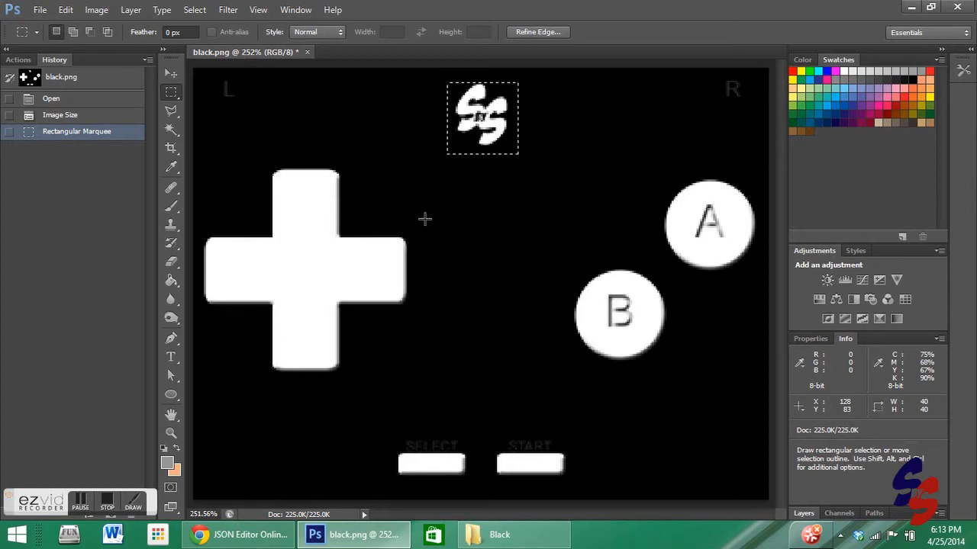
pyautogui.hotkey('ctrl', 'd')
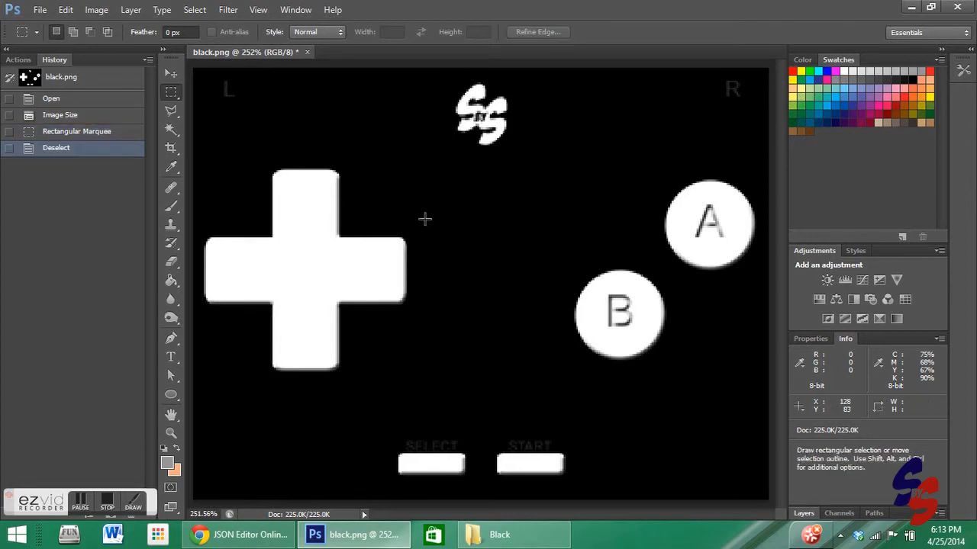
# - Collapse the menu entry and inspect the iPhone layout's extendedEdges and l entries
pyautogui.click(264, 542)
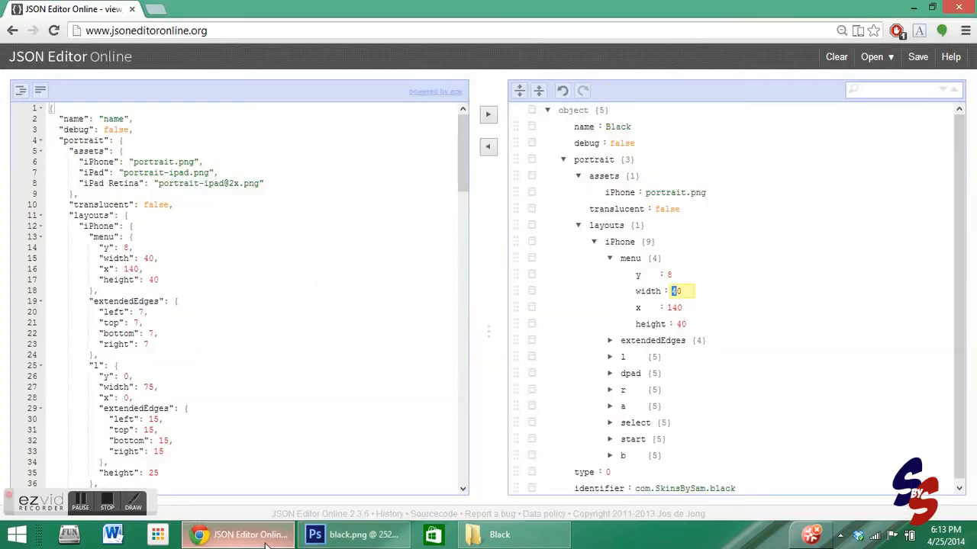
pyautogui.click(612, 261)
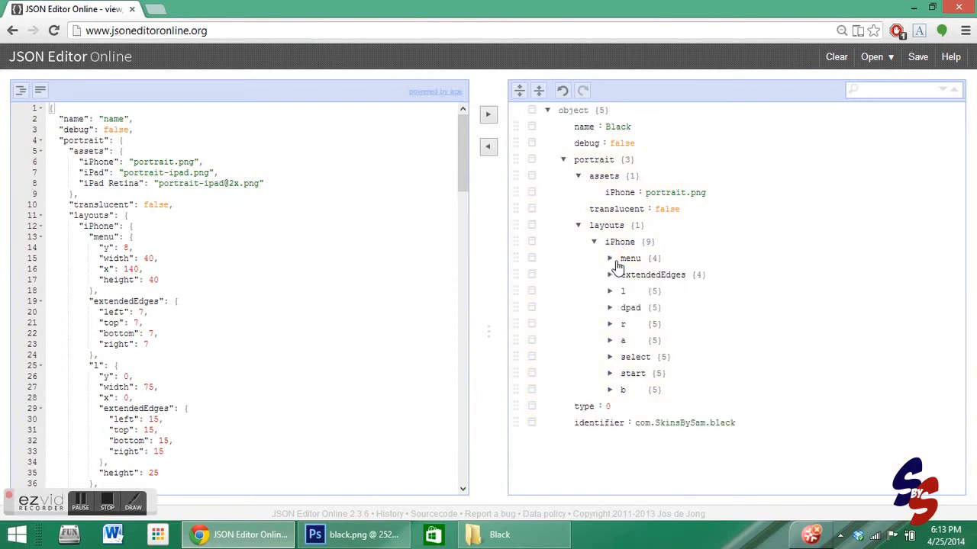
pyautogui.click(610, 276)
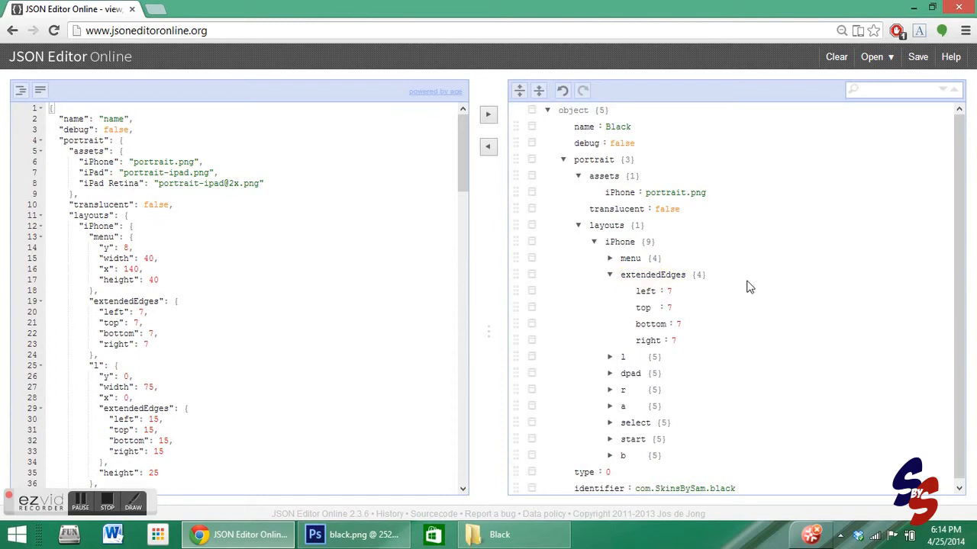
pyautogui.click(612, 277)
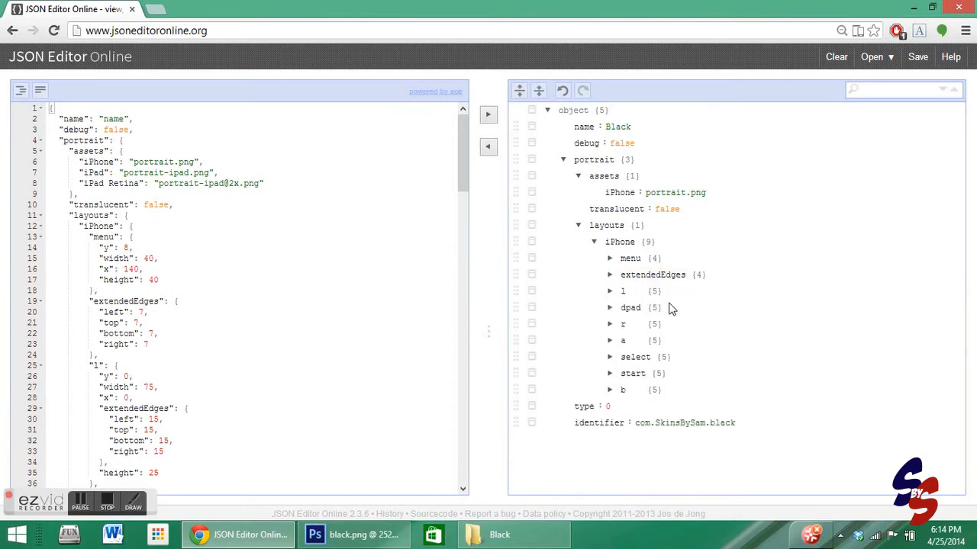
pyautogui.click(610, 293)
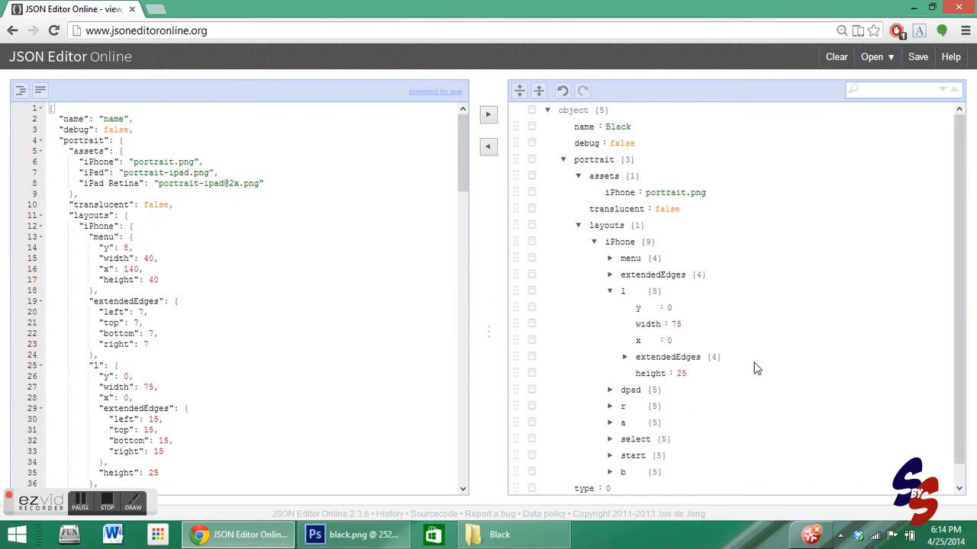
# - Move the l entry's extendedEdges field below its height field
pyautogui.click(357, 539)
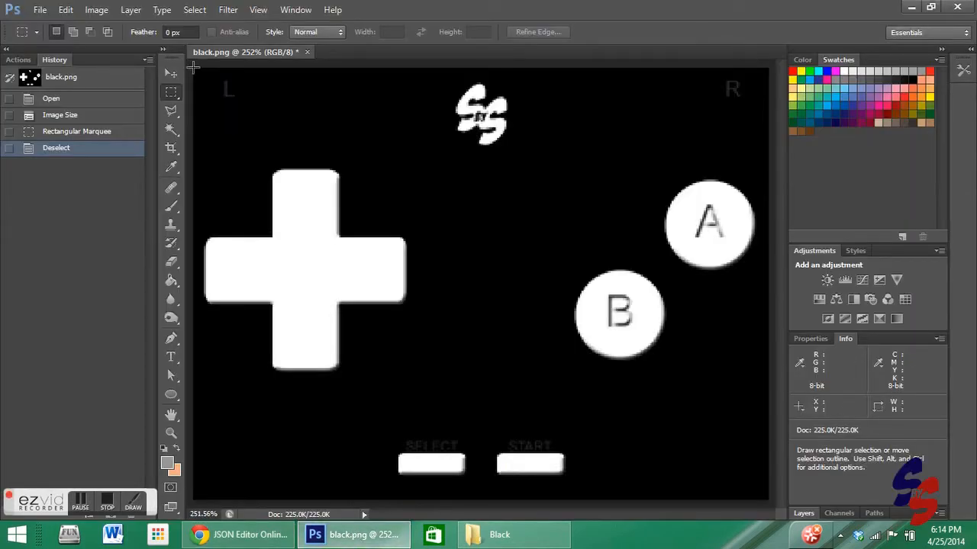
pyautogui.click(236, 536)
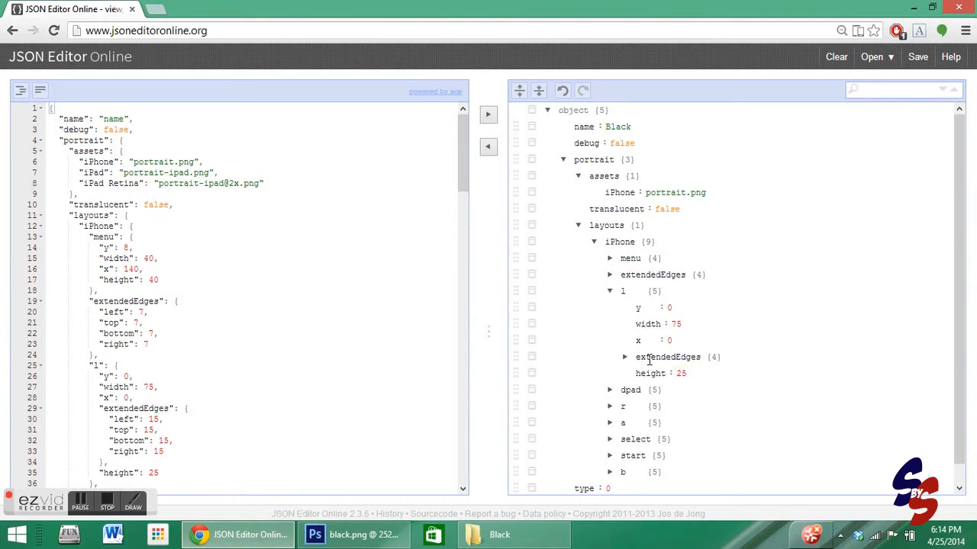
pyautogui.moveTo(516, 356); pyautogui.dragTo(517, 373)
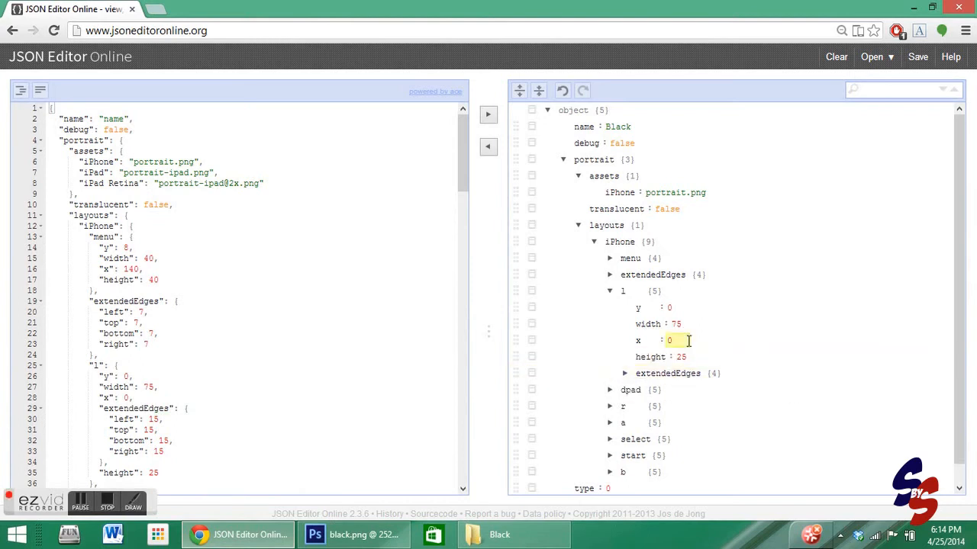
# - Measure the L button area in the top-left corner with a marquee selection about 77 × 25 px, then deselect it
pyautogui.click(331, 542)
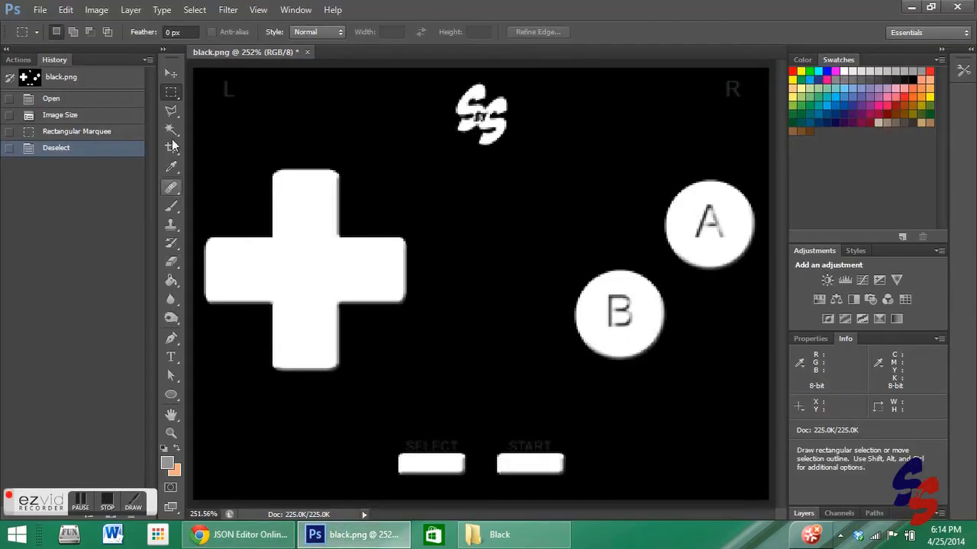
pyautogui.moveTo(206, 68); pyautogui.dragTo(277, 82)
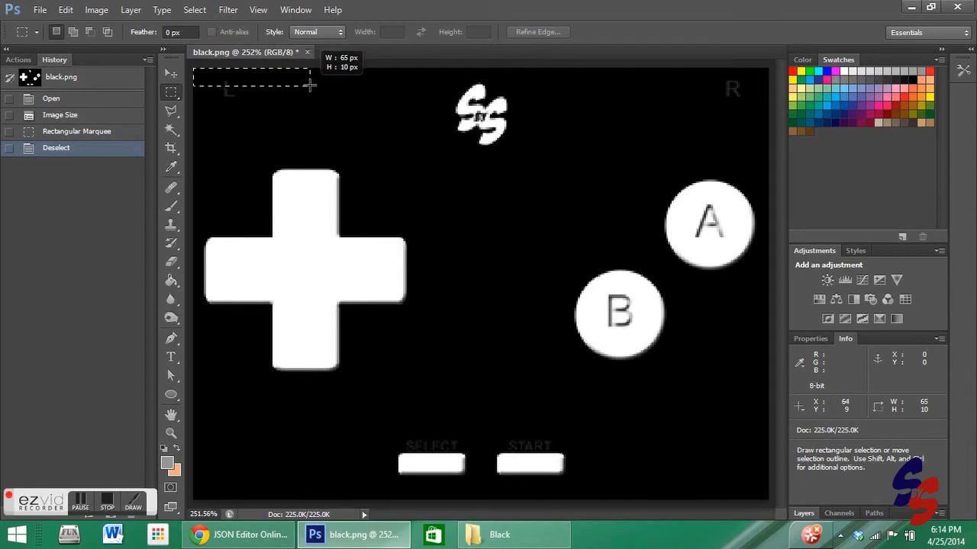
pyautogui.moveTo(318, 84); pyautogui.dragTo(331, 111)
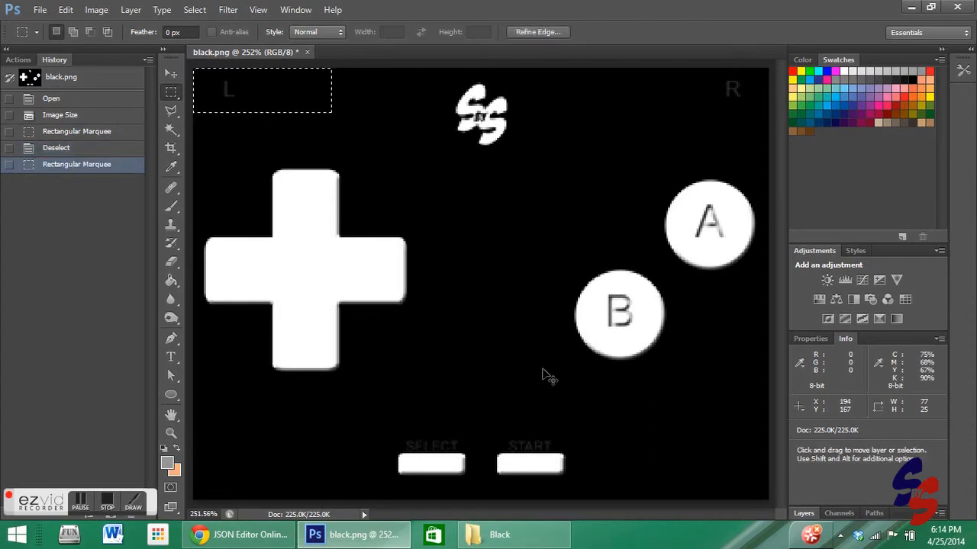
pyautogui.hotkey('ctrl', 'd')
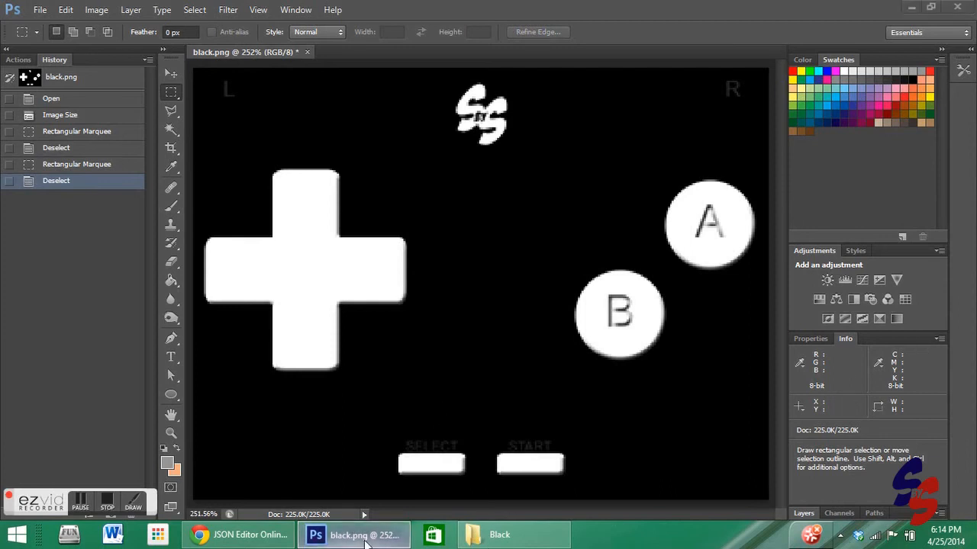
# - Collapse the expanded entries and copy the tree view's edits over to the code pane
pyautogui.click(240, 535)
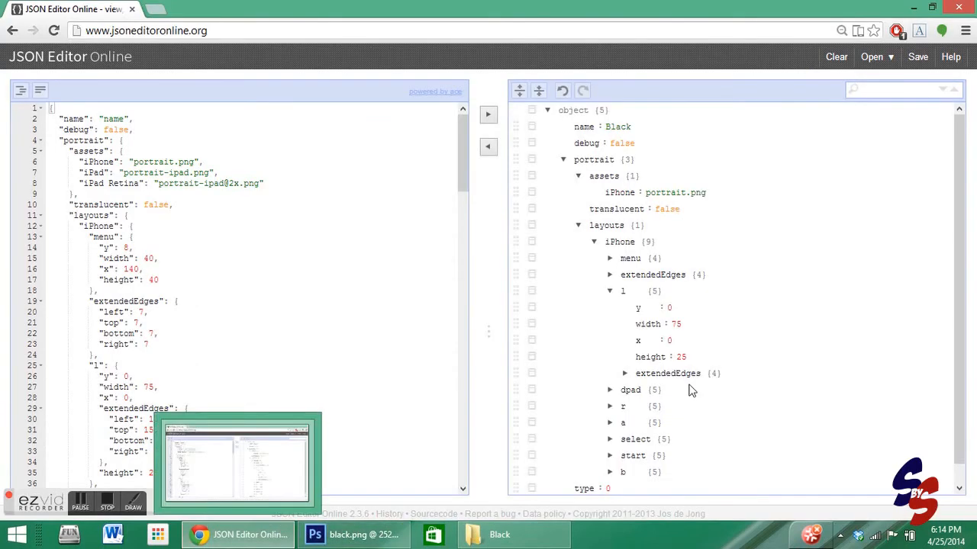
pyautogui.scroll(-1, 709, 387)
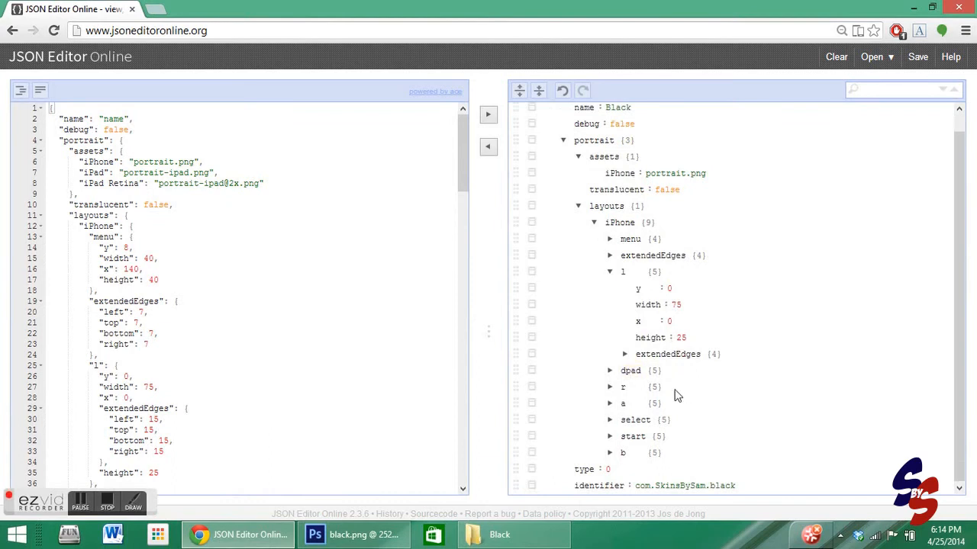
pyautogui.click(611, 371)
pyautogui.click(611, 371)
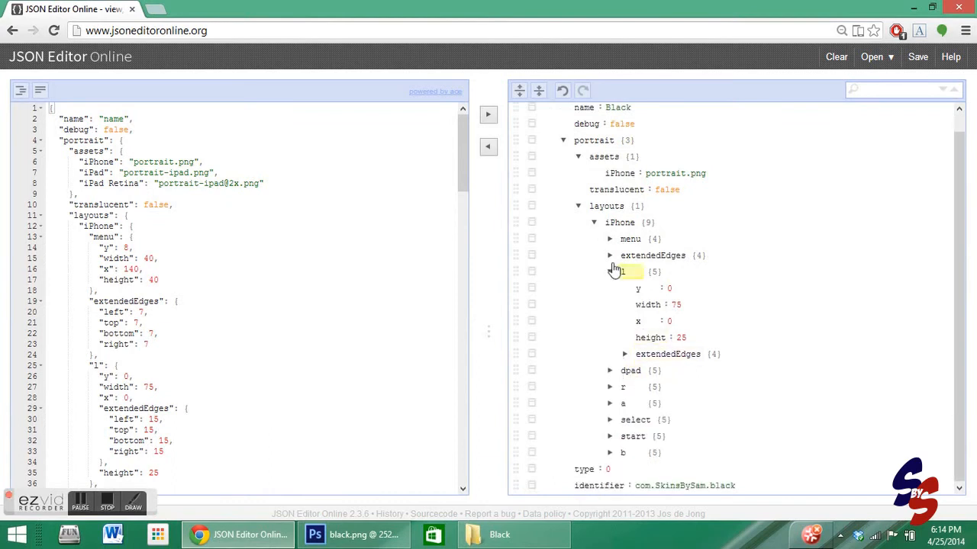
pyautogui.click(610, 272)
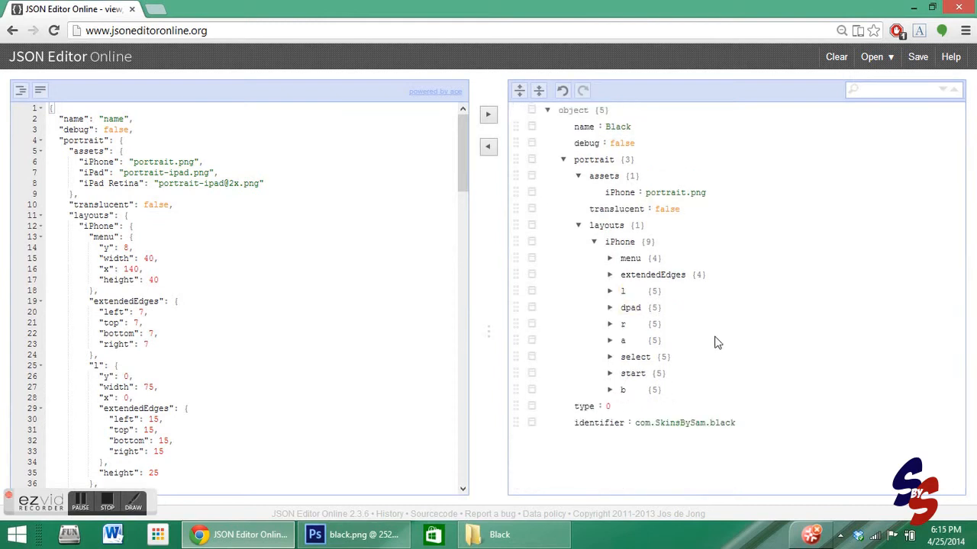
pyautogui.click(563, 161)
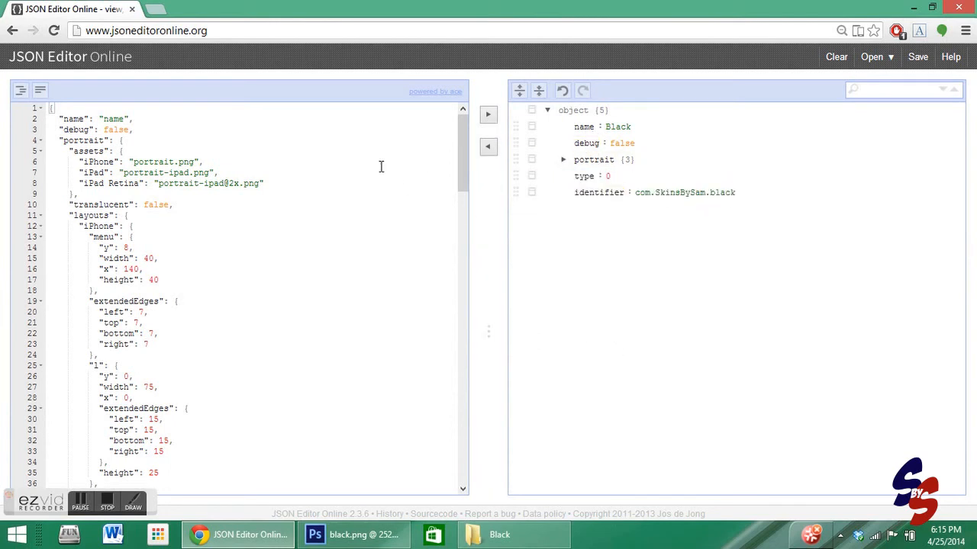
pyautogui.click(491, 147)
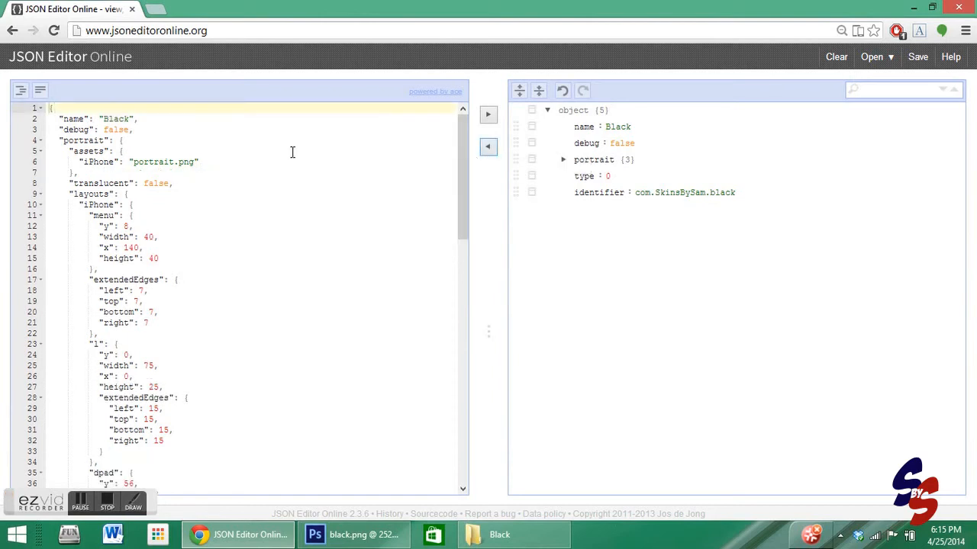
# - Select and copy the entire JSON code in the code pane
pyautogui.scroll(-3, 310, 161)
pyautogui.scroll(-5, 311, 161)
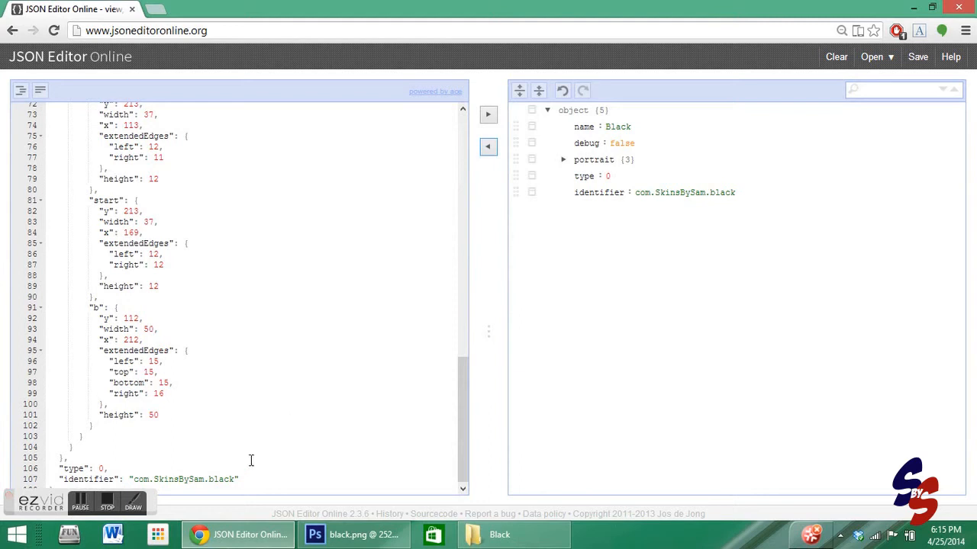
pyautogui.moveTo(258, 472); pyautogui.dragTo(39, 69)
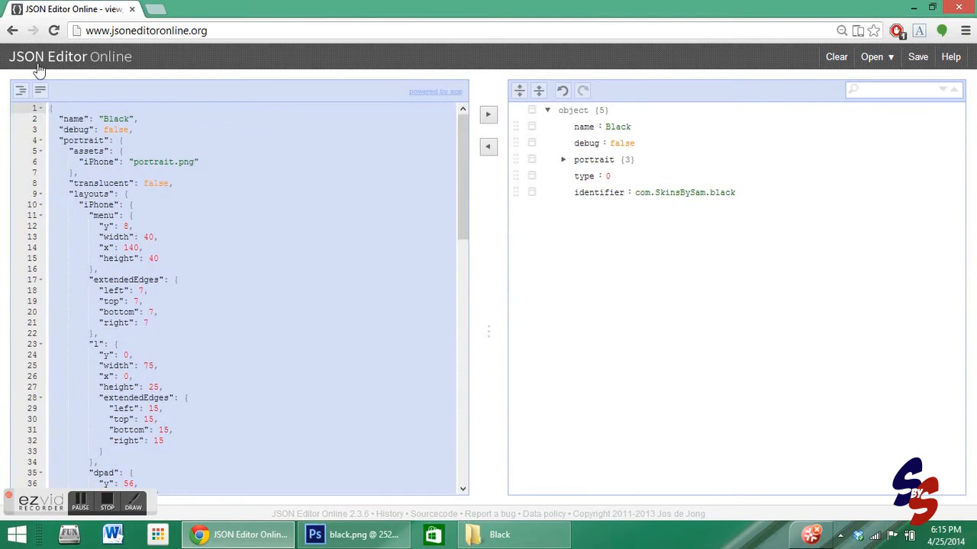
pyautogui.rightClick(66, 130)
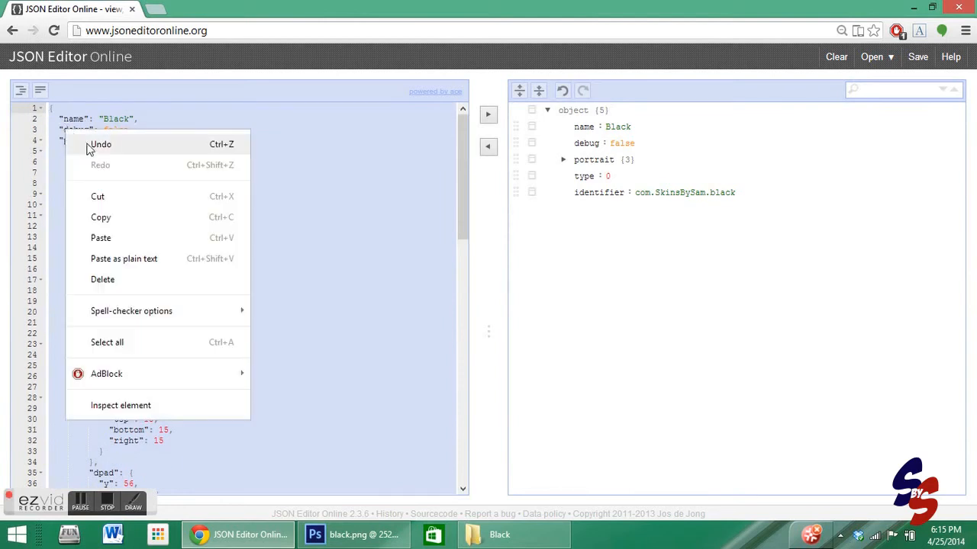
pyautogui.click(100, 218)
# - Replace the whole contents of info.json in WordPad with the copied JSON code, then close and save the file
pyautogui.click(499, 535)
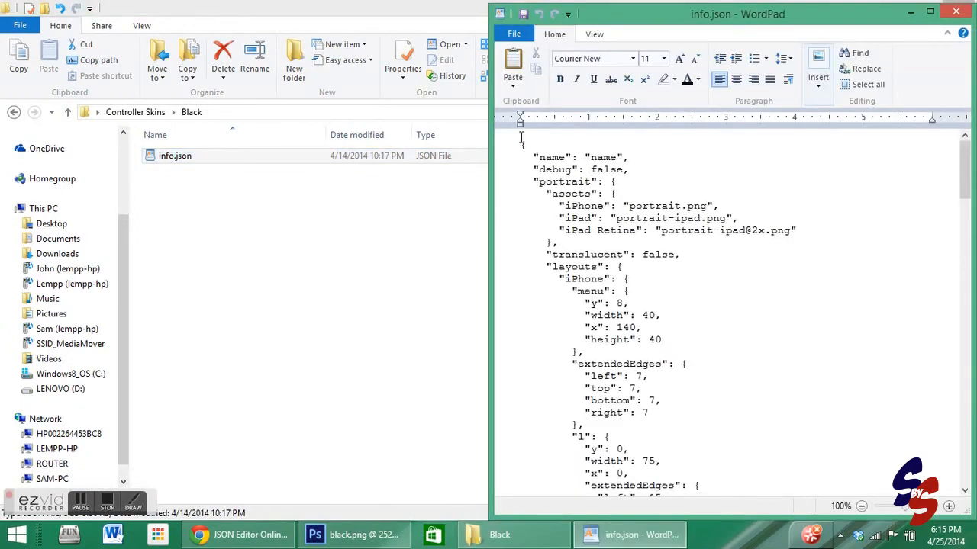
pyautogui.hotkey('ctrl', 'a')
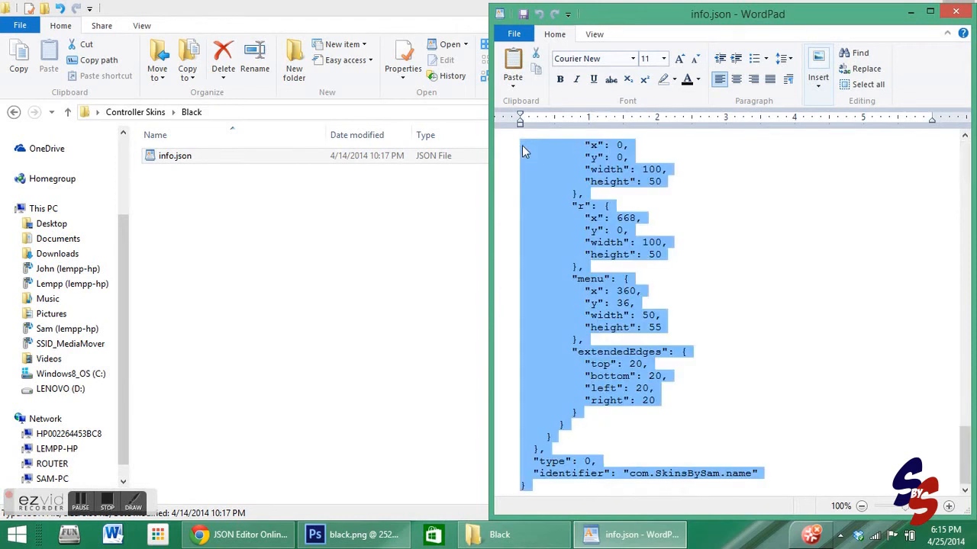
pyautogui.rightClick(585, 261)
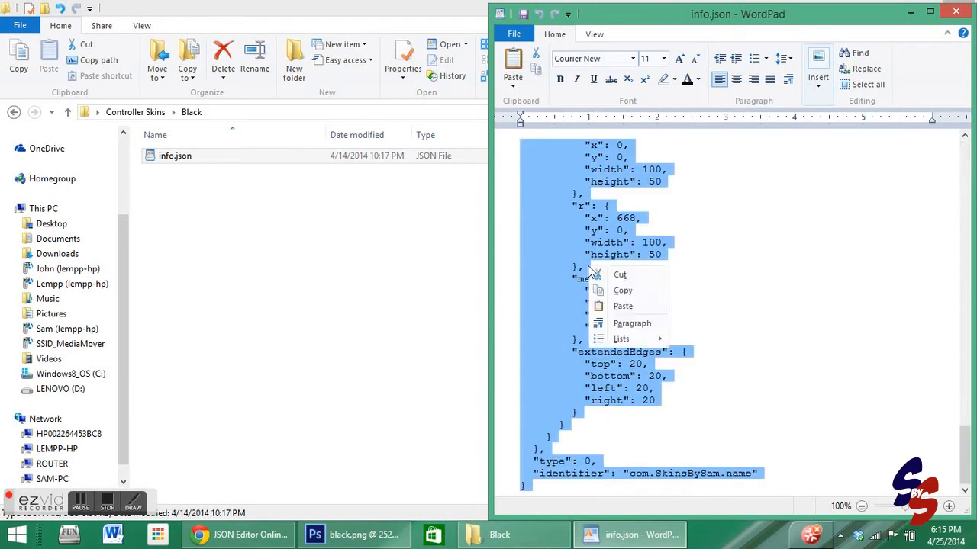
pyautogui.click(610, 307)
pyautogui.moveTo(966, 427); pyautogui.dragTo(973, 178)
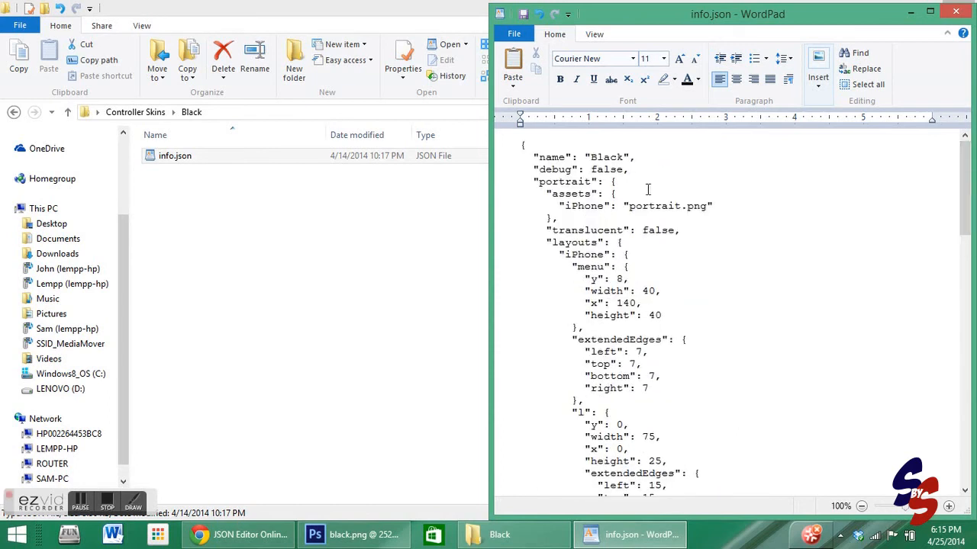
pyautogui.click(955, 12)
pyautogui.click(700, 285)
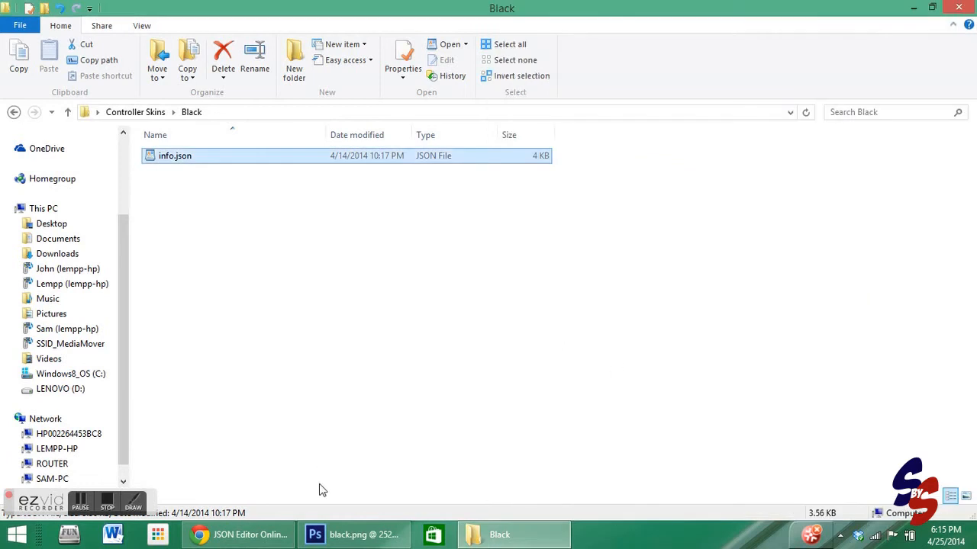
# - Revert the skin image to its originally opened state in History and fit it on screen
pyautogui.click(347, 534)
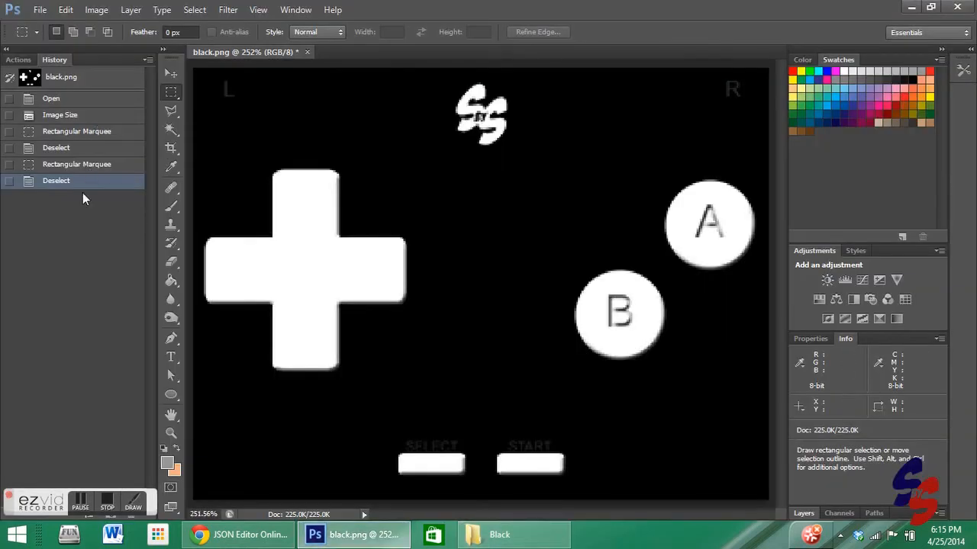
pyautogui.click(72, 98)
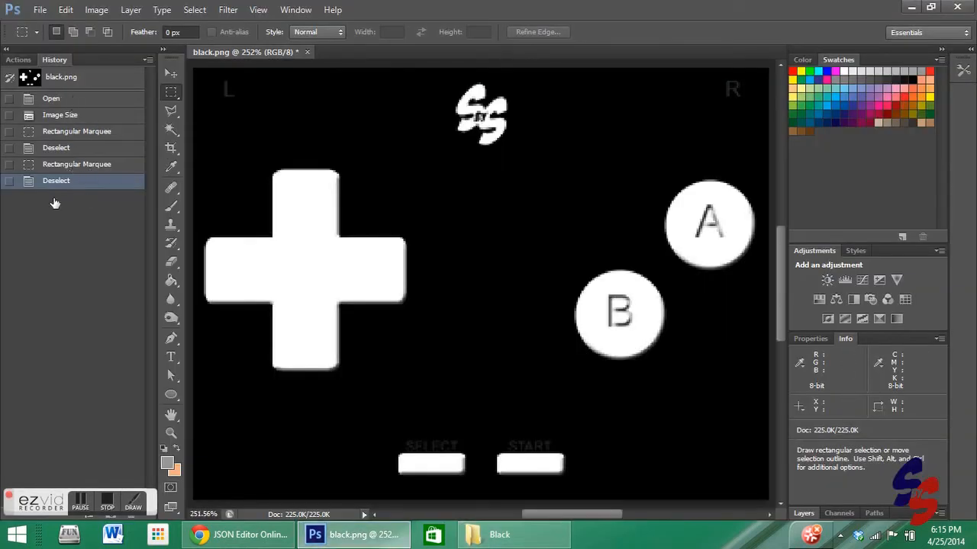
pyautogui.click(171, 433)
pyautogui.rightClick(308, 431)
pyautogui.click(379, 441)
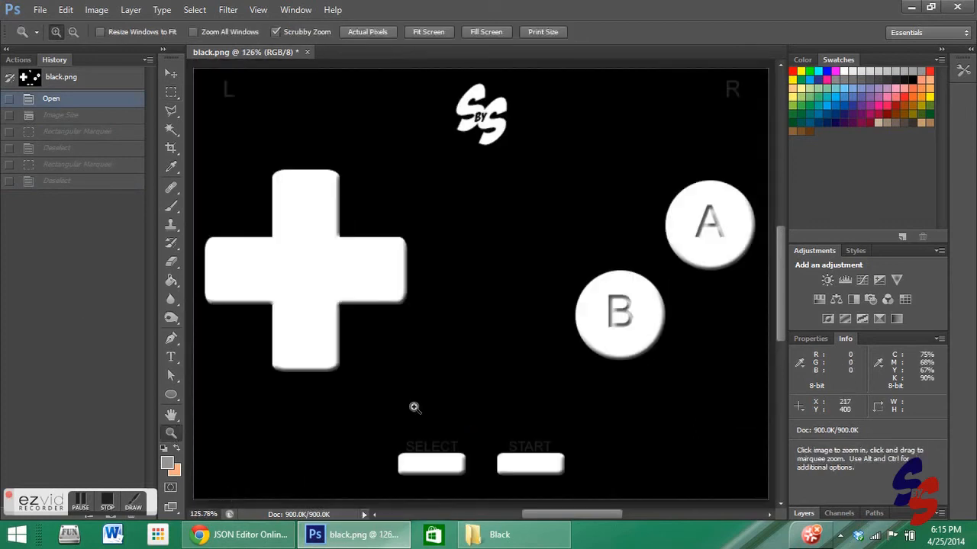
# - Save the image as potrait.png in the Black skin folder with the default PNG options
pyautogui.click(39, 10)
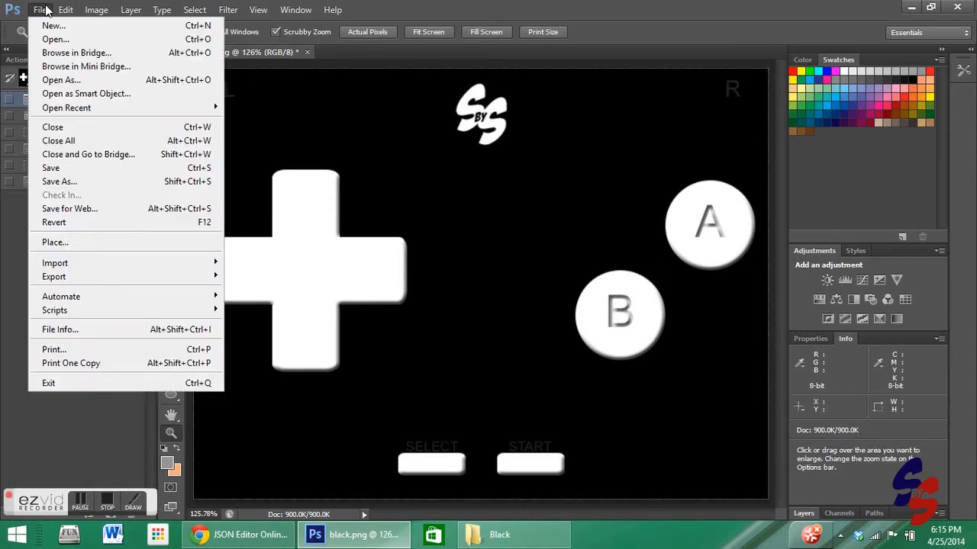
pyautogui.click(60, 182)
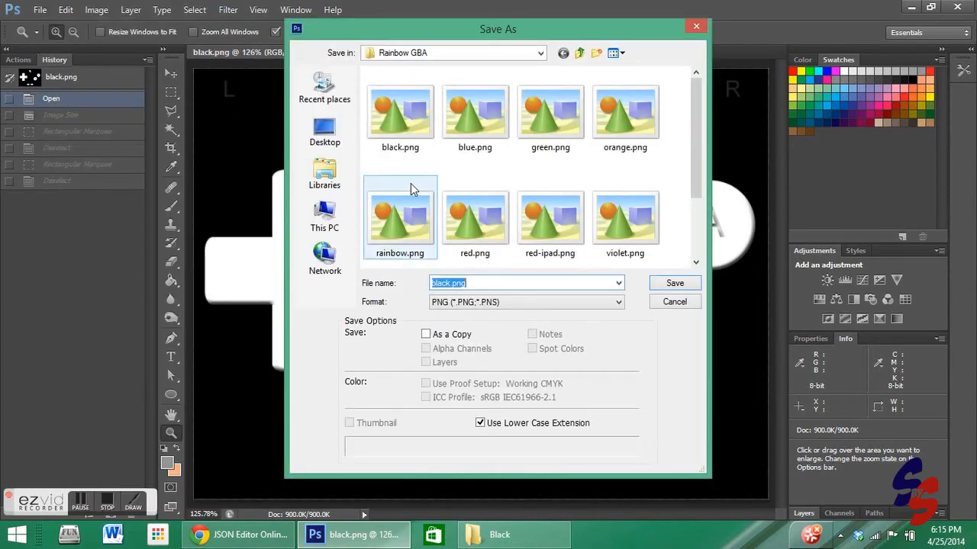
pyautogui.click(580, 52)
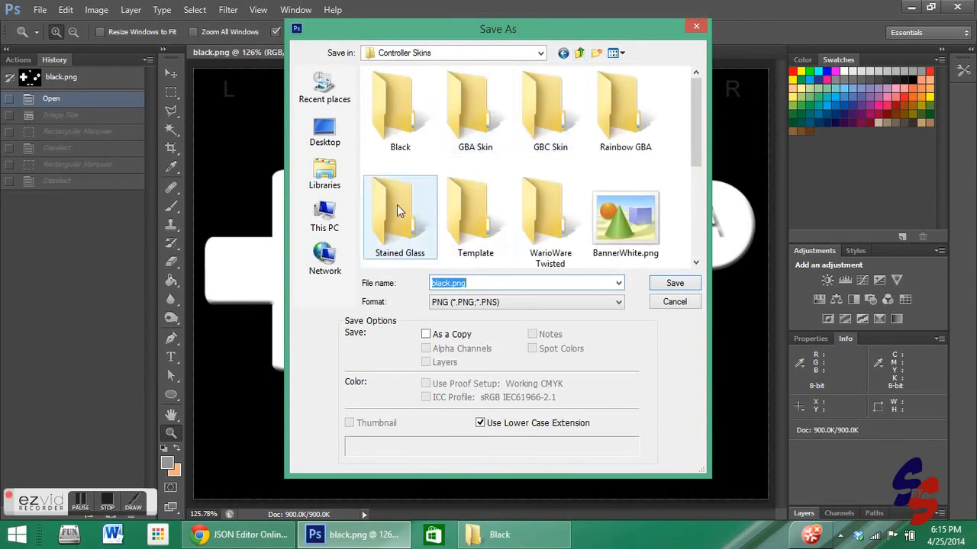
pyautogui.doubleClick(403, 126)
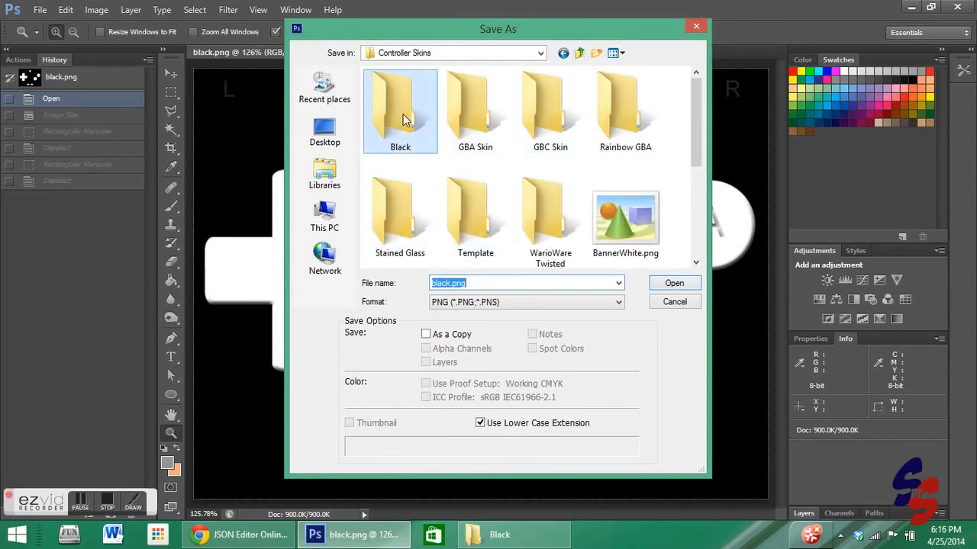
pyautogui.doubleClick(433, 283)
pyautogui.click(449, 283)
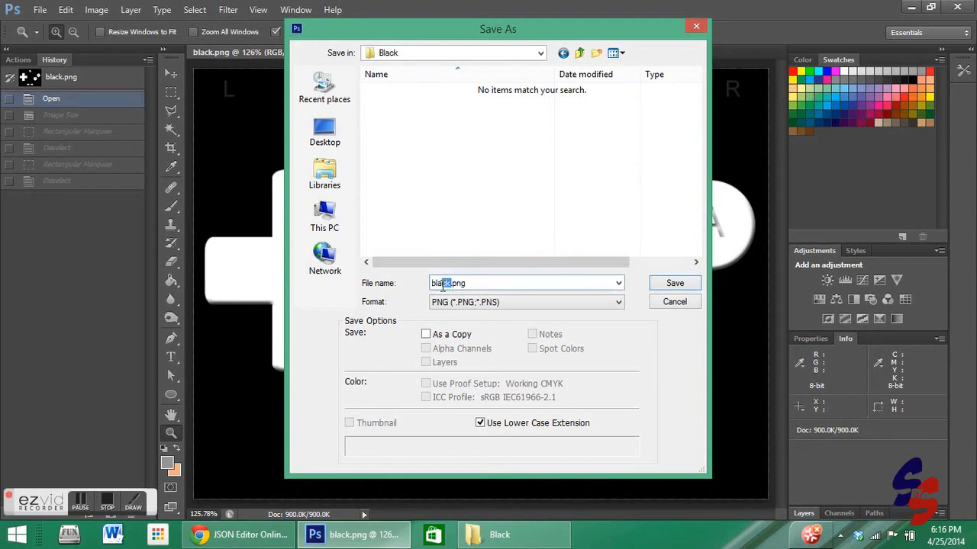
pyautogui.write('potrait')
pyautogui.click(676, 283)
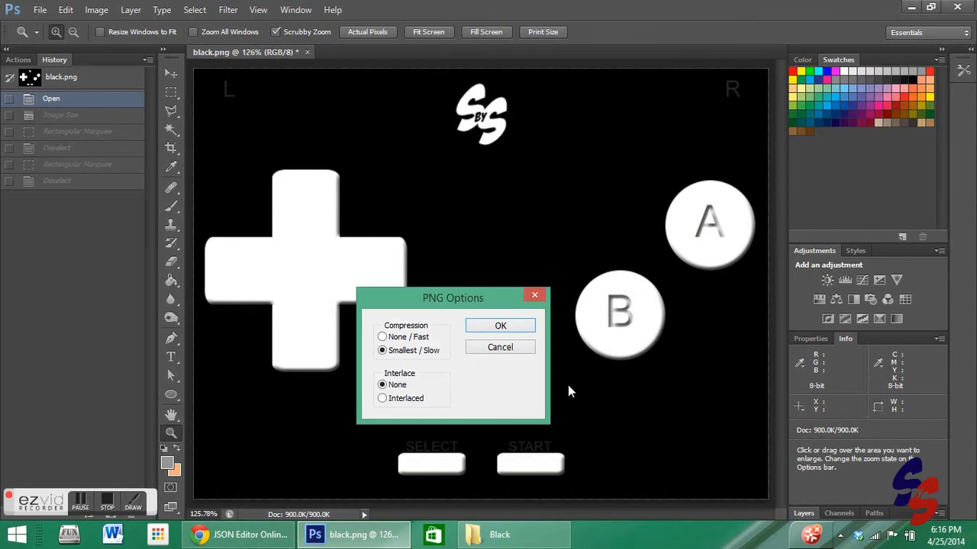
pyautogui.click(492, 331)
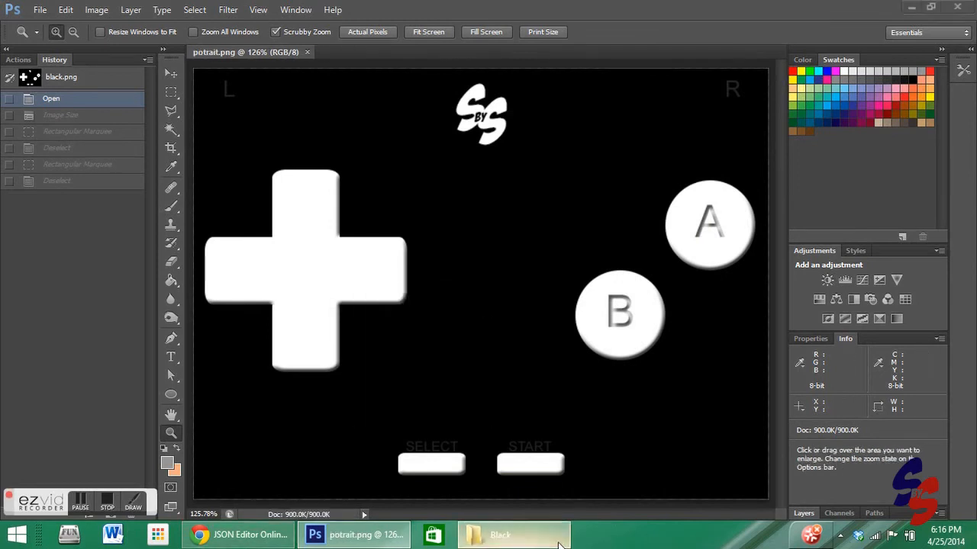
# - Add info.json and potrait.png to a ZIP archive named Black.zip
pyautogui.click(519, 534)
pyautogui.click(244, 216)
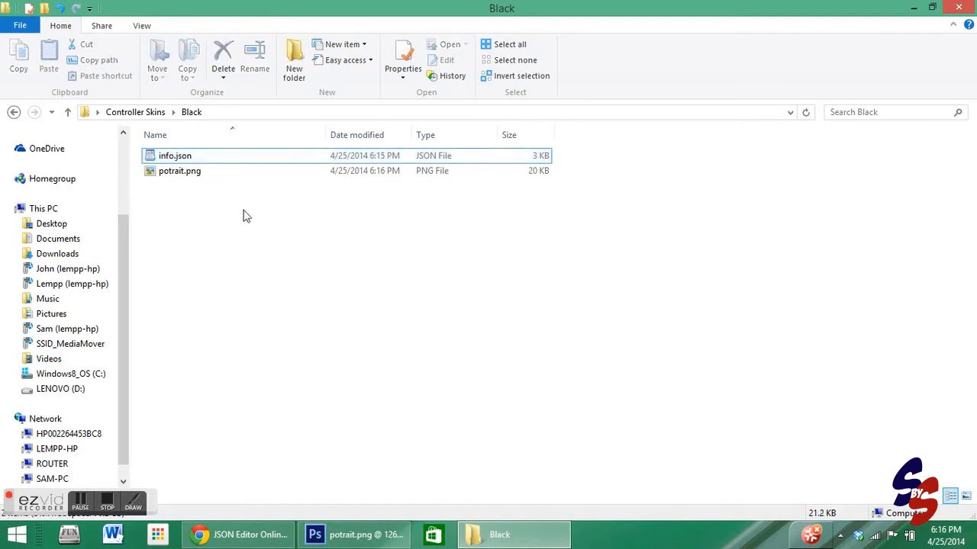
pyautogui.moveTo(174, 193); pyautogui.dragTo(177, 156)
pyautogui.rightClick(183, 162)
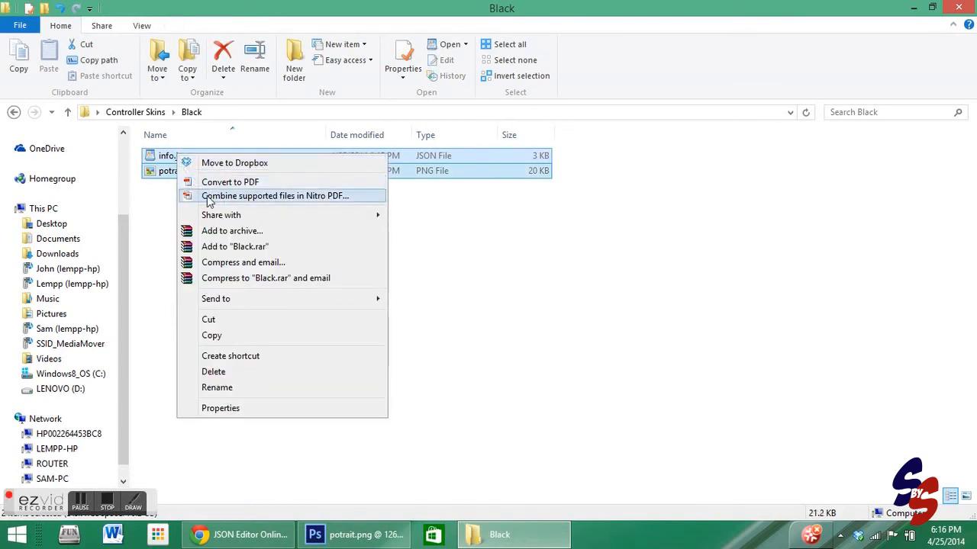
pyautogui.click(219, 235)
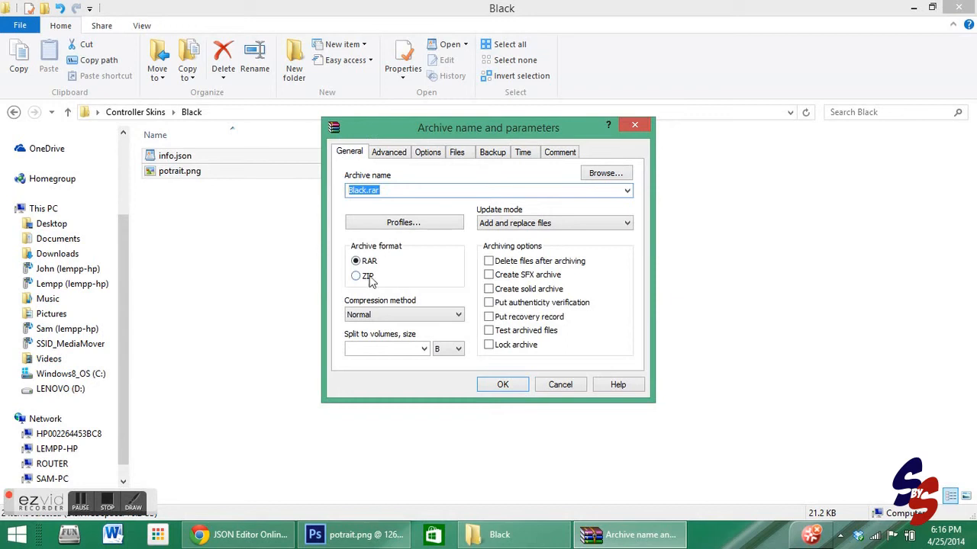
pyautogui.click(364, 280)
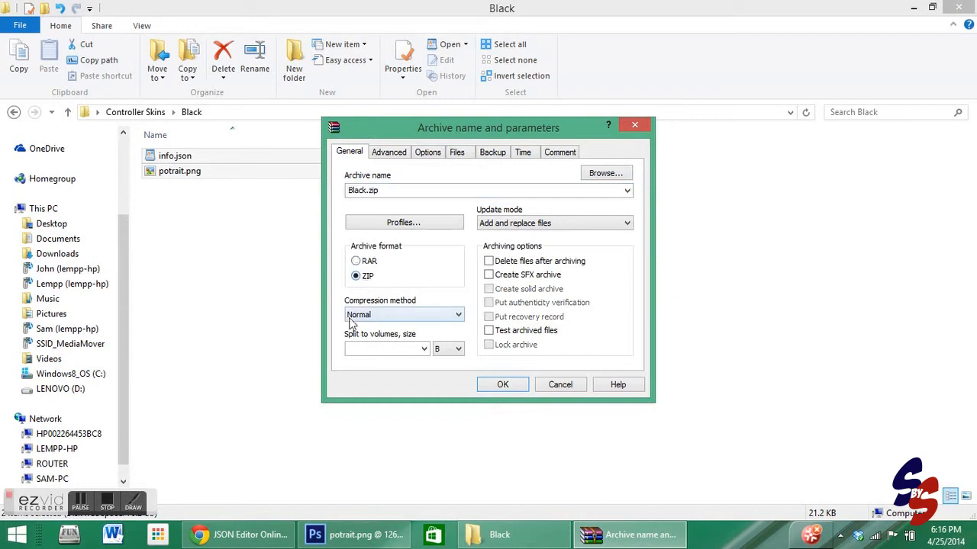
pyautogui.click(501, 385)
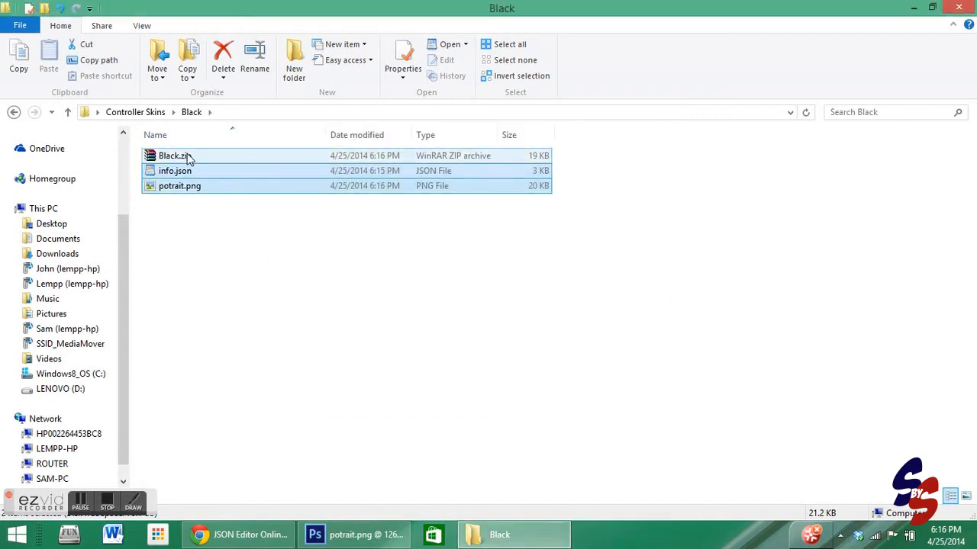
pyautogui.click(187, 156)
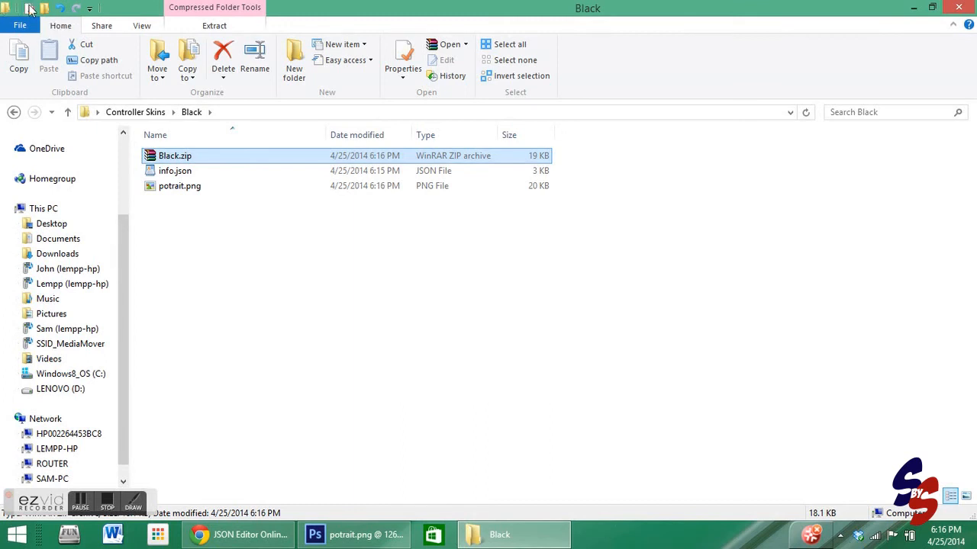
pyautogui.click(404, 77)
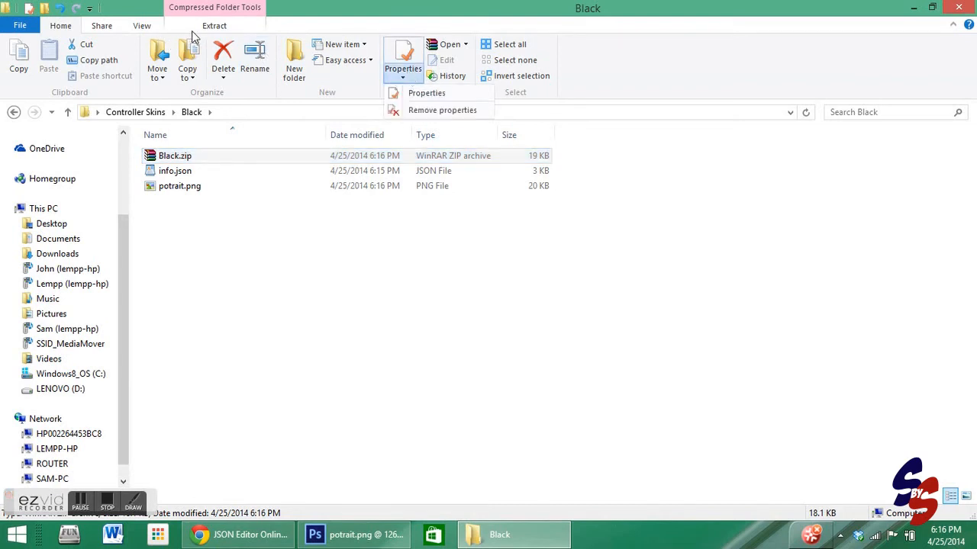
pyautogui.click(19, 25)
pyautogui.click(63, 23)
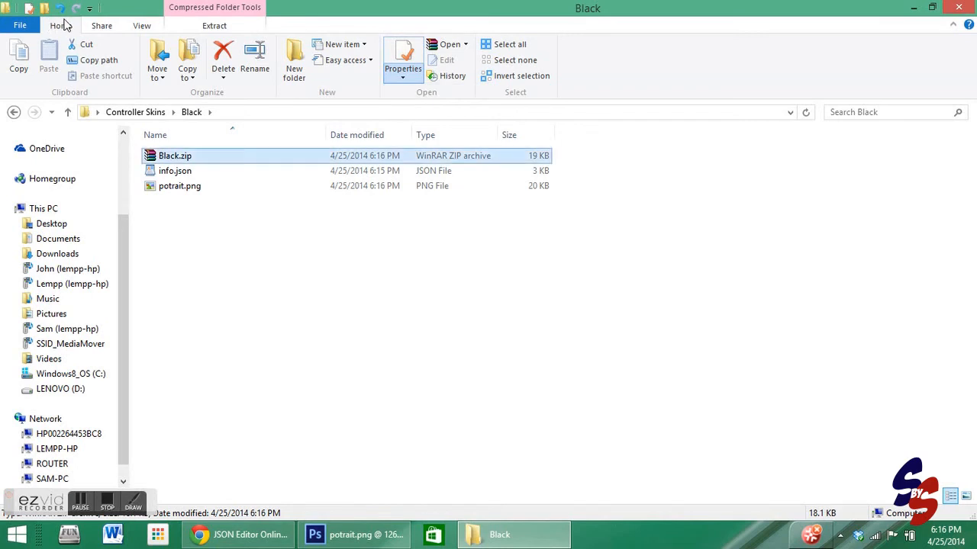
pyautogui.rightClick(202, 158)
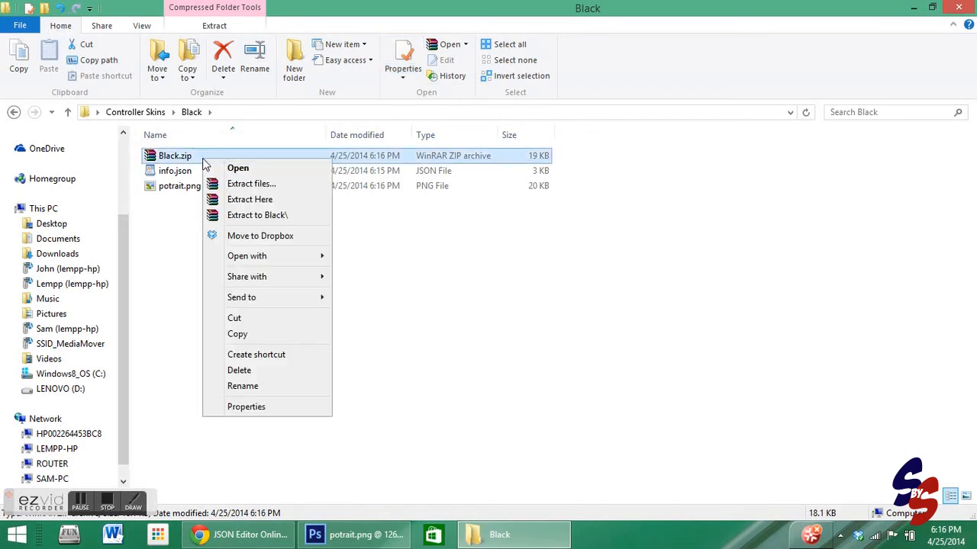
pyautogui.click(430, 334)
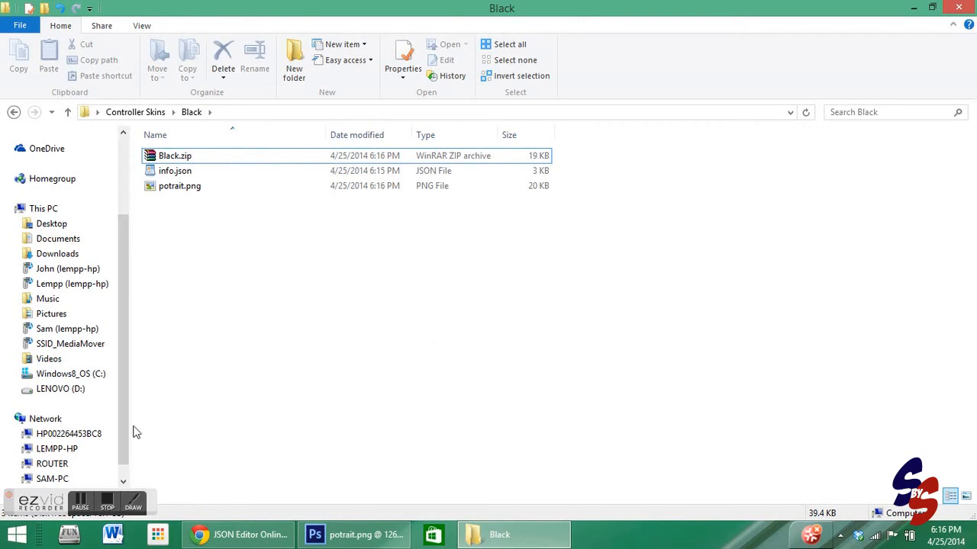
pyautogui.click(17, 534)
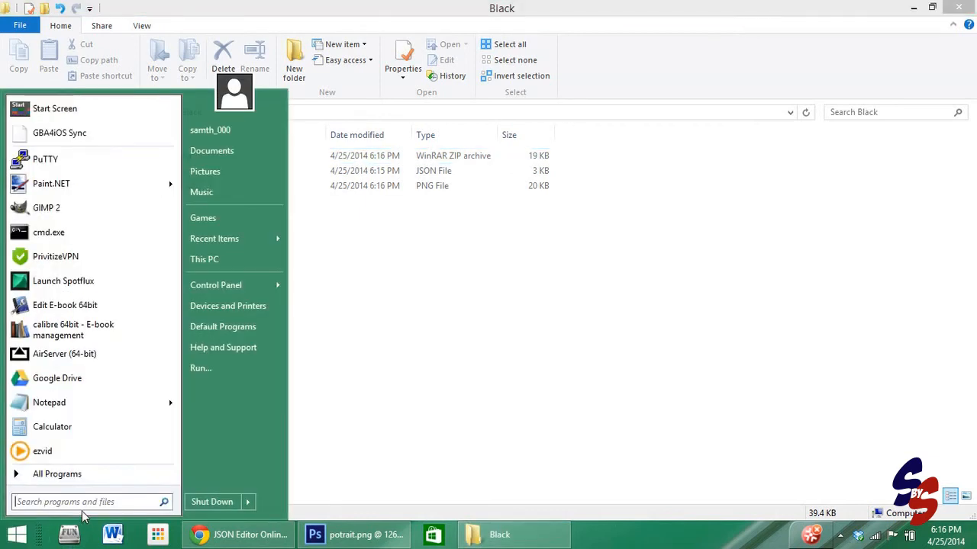
pyautogui.click(381, 350)
pyautogui.click(282, 162)
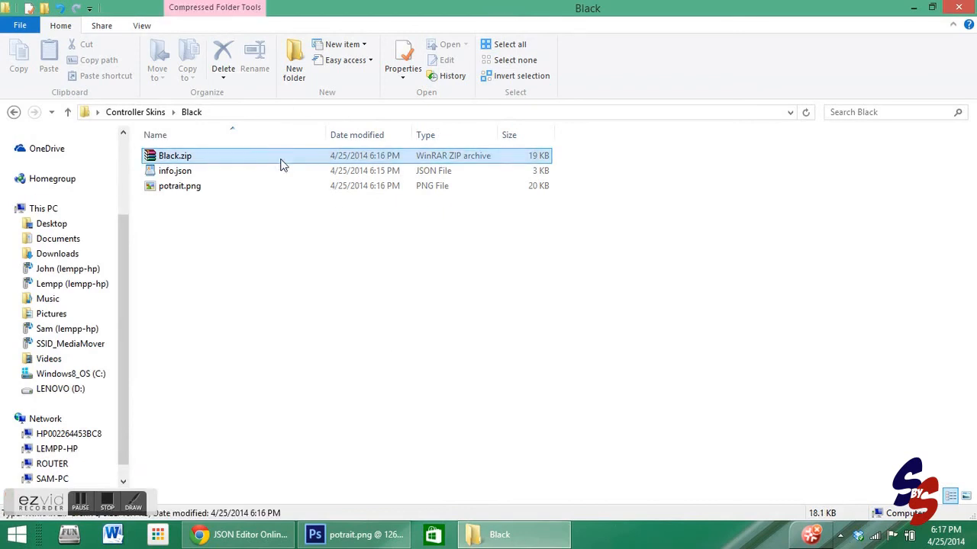
# - Rename the archive's extension to Black.gbaskin and confirm the extension change
pyautogui.rightClick(281, 164)
pyautogui.click(321, 380)
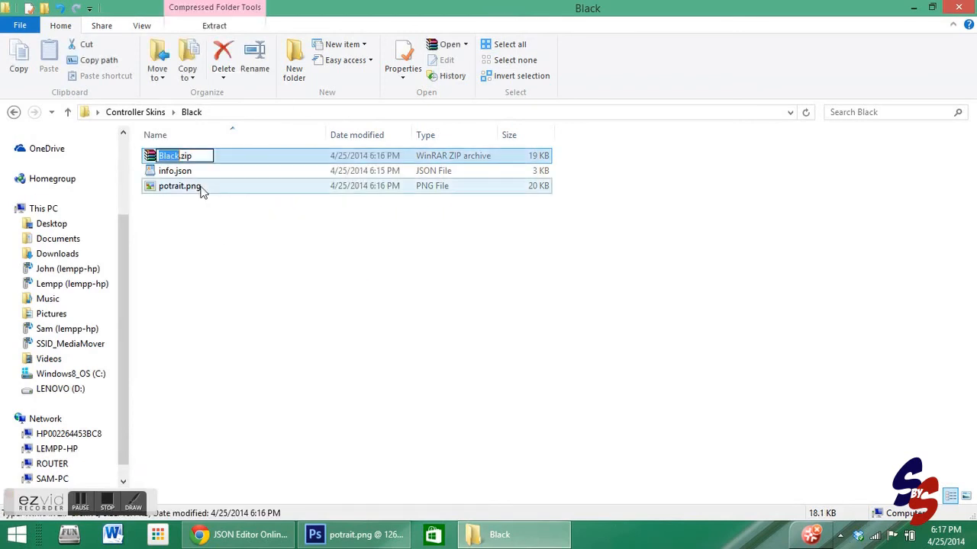
pyautogui.click(185, 152)
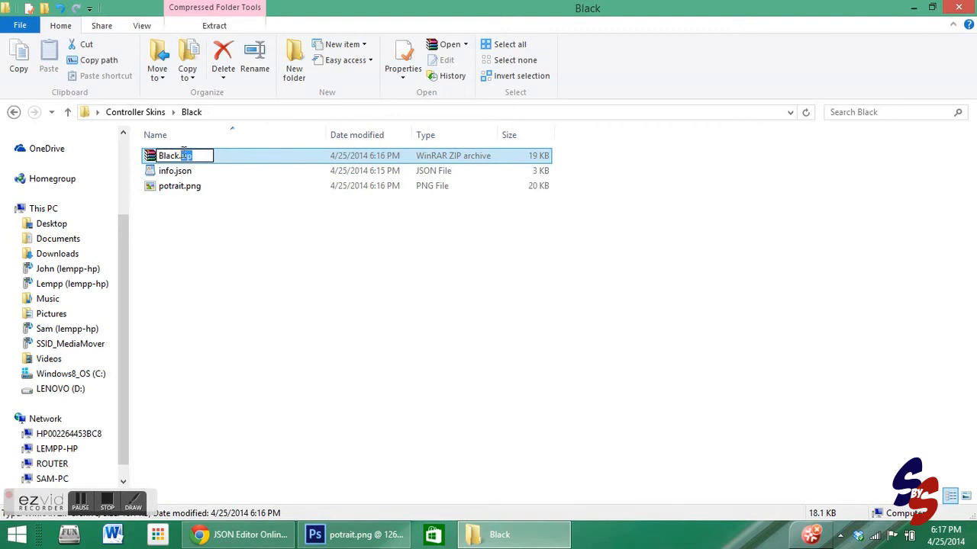
pyautogui.write('gbaskin')
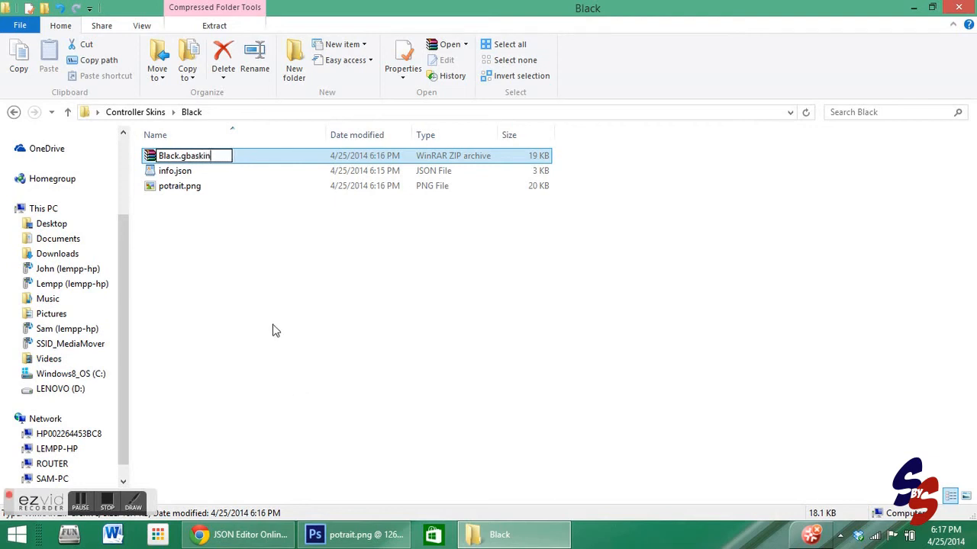
pyautogui.press('Return')
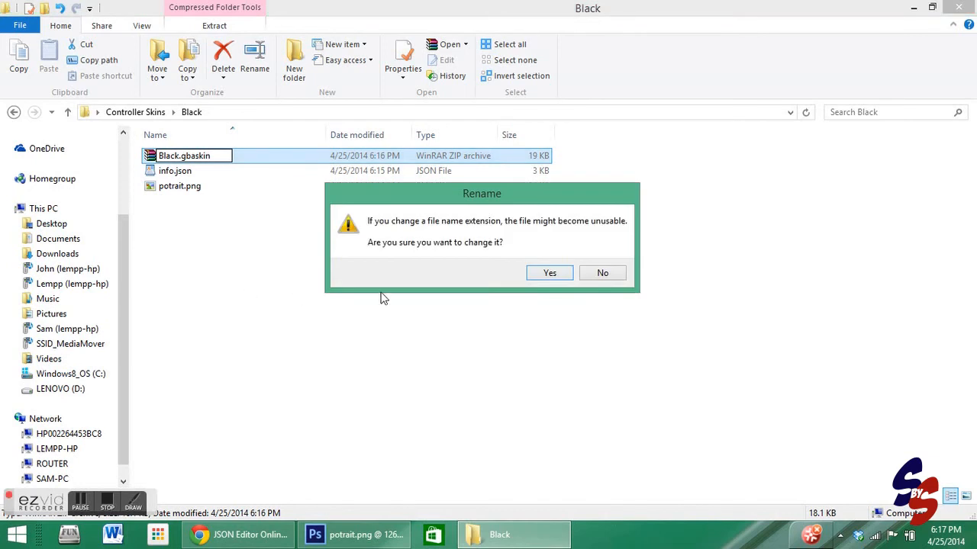
pyautogui.click(549, 272)
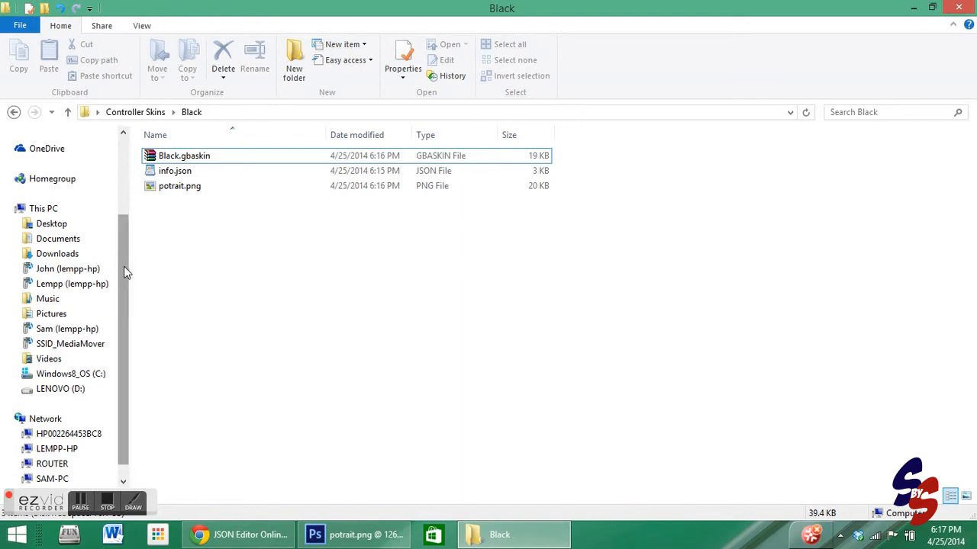
pyautogui.moveTo(124, 267); pyautogui.dragTo(116, 183)
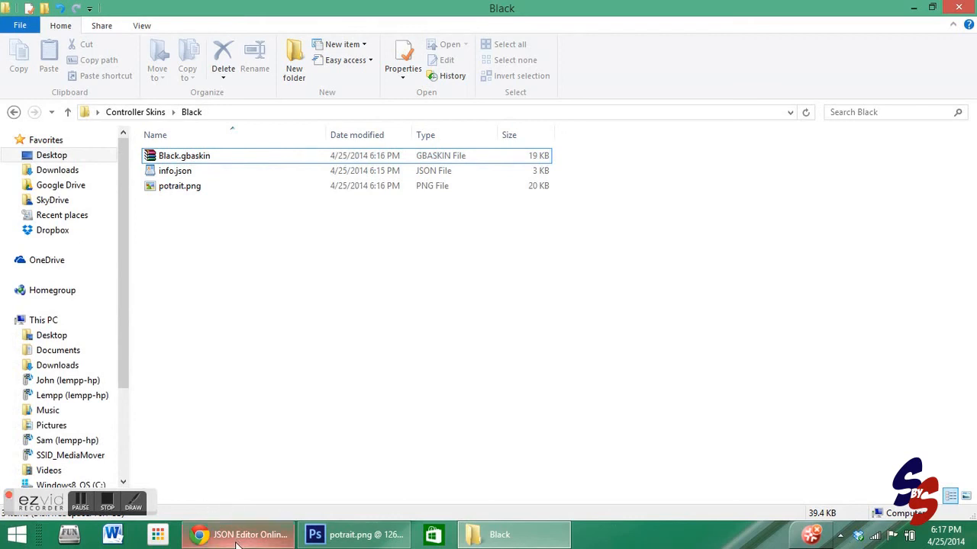
pyautogui.click(181, 158)
pyautogui.click(192, 224)
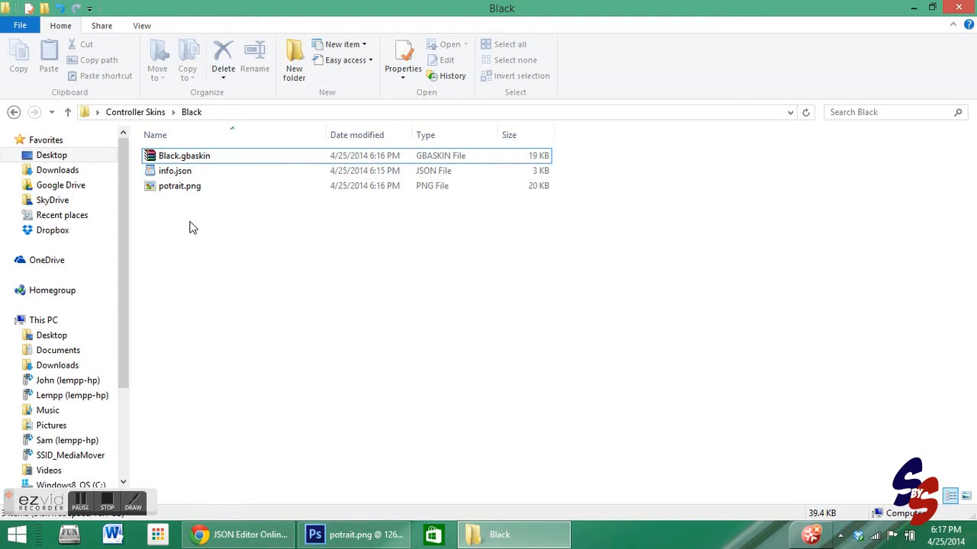
# - Copy Black.gbaskin and paste it into the Google Drive folder
pyautogui.rightClick(416, 161)
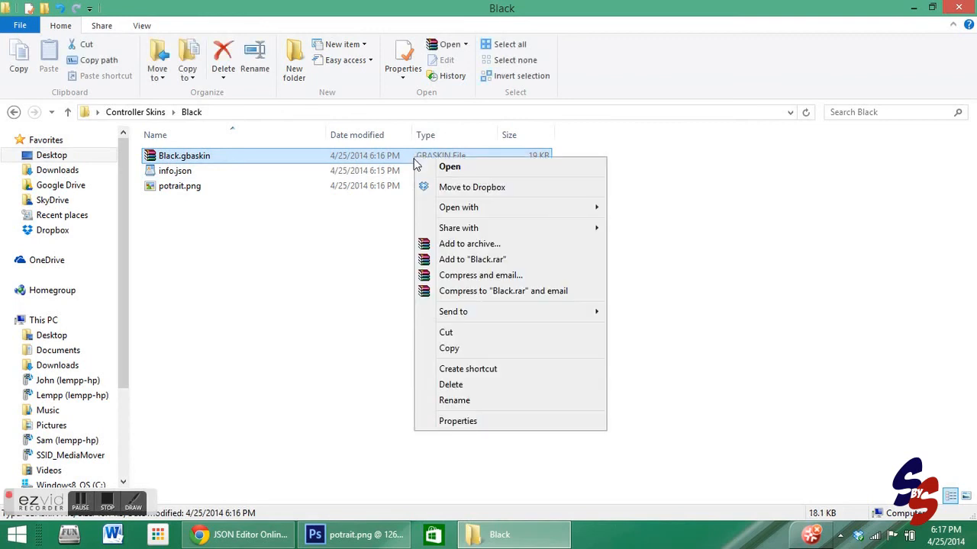
pyautogui.click(449, 348)
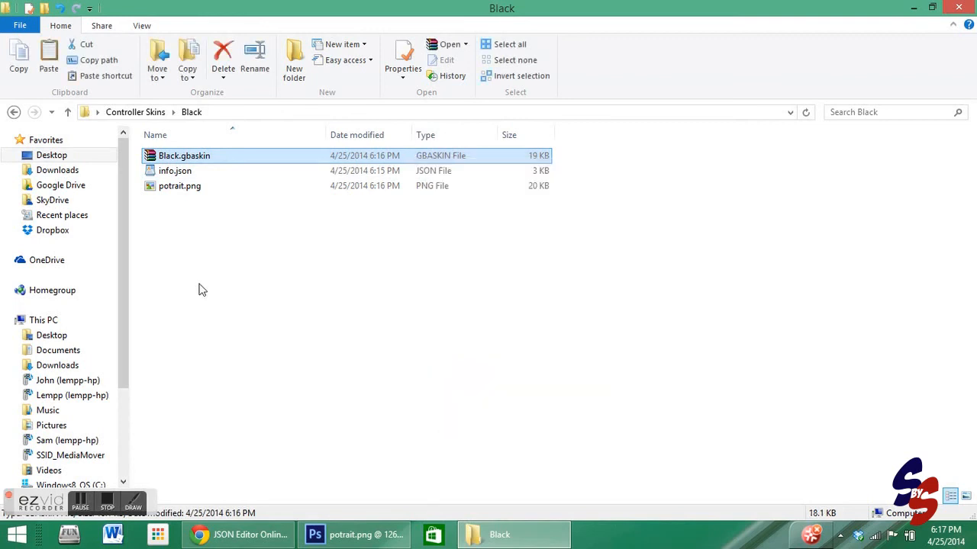
pyautogui.rightClick(76, 186)
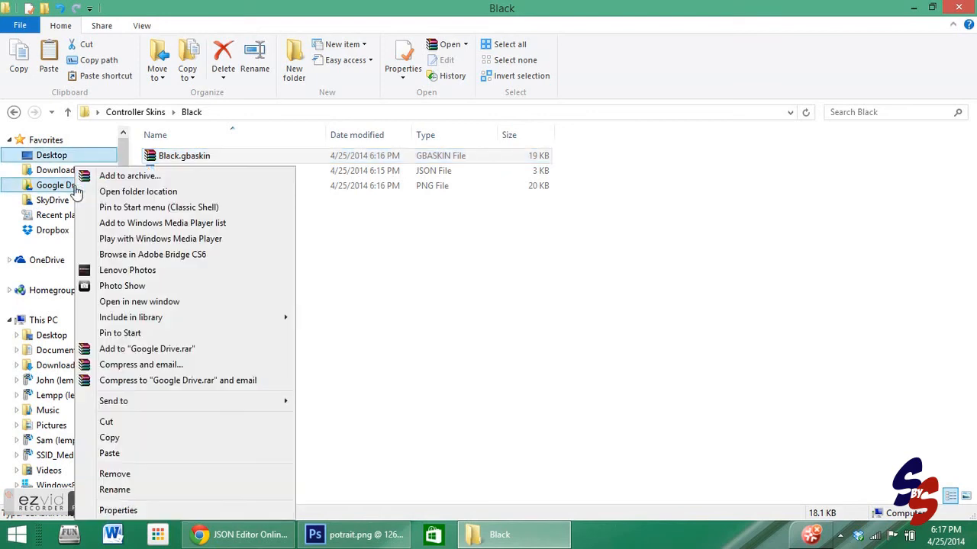
pyautogui.click(109, 454)
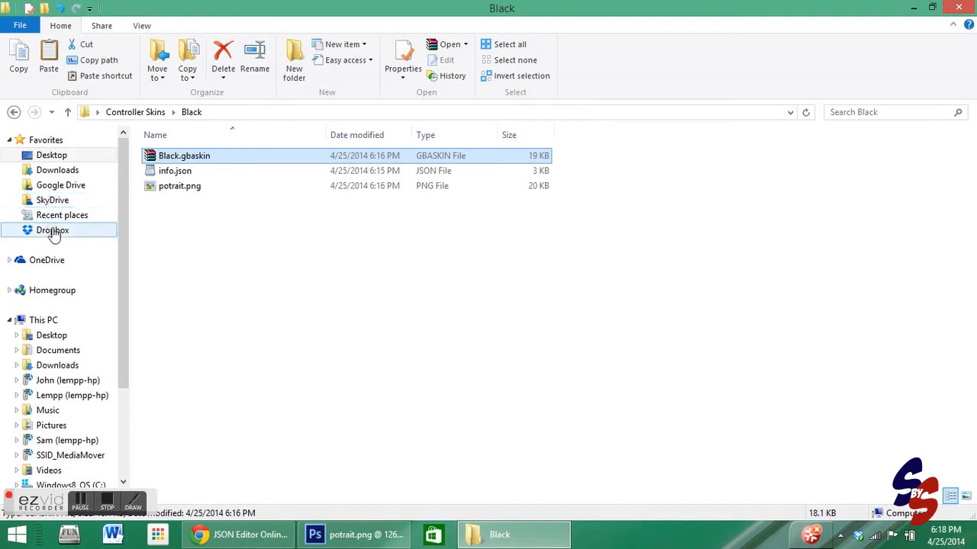
# - Copy Black.gbaskin again and paste it into the Dropbox folder
pyautogui.rightClick(212, 160)
pyautogui.click(248, 351)
pyautogui.click(50, 231)
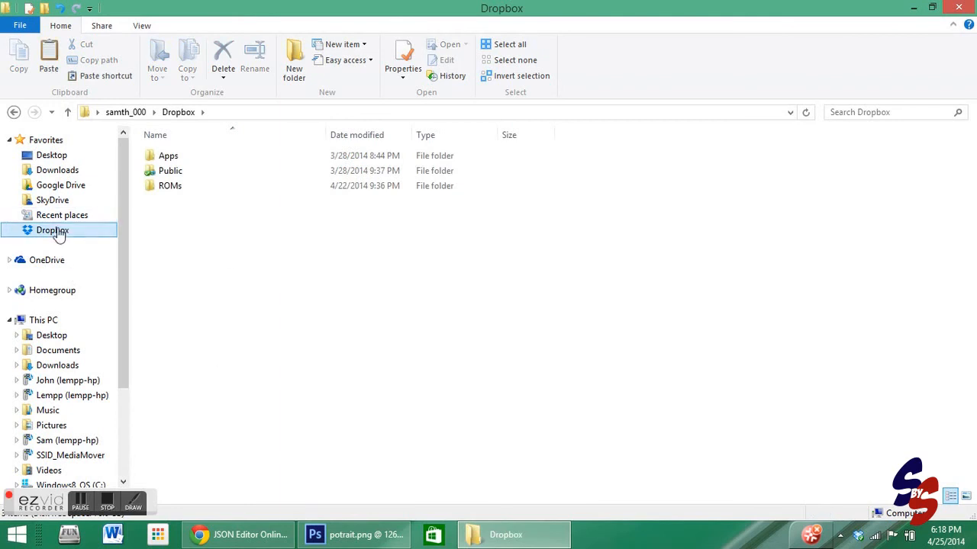
pyautogui.rightClick(233, 247)
pyautogui.click(267, 364)
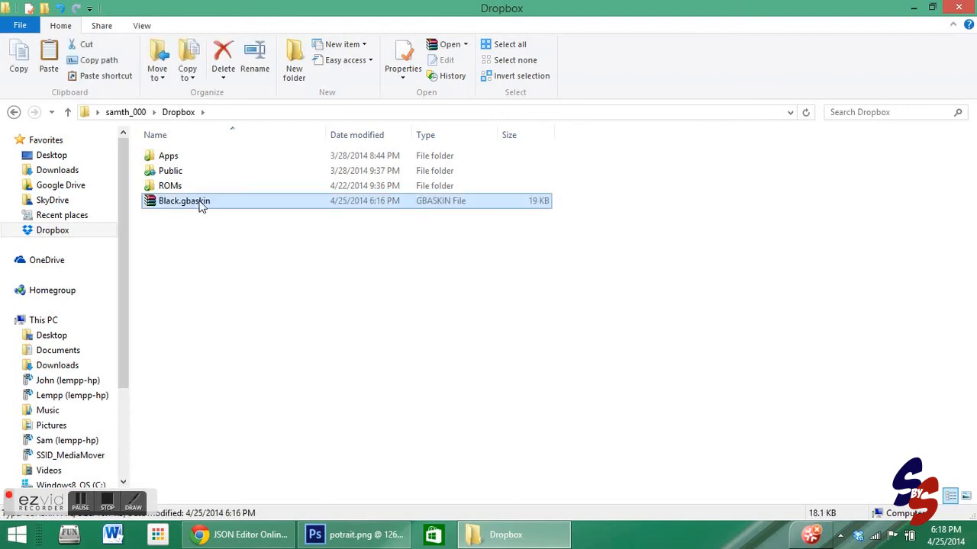
pyautogui.click(216, 267)
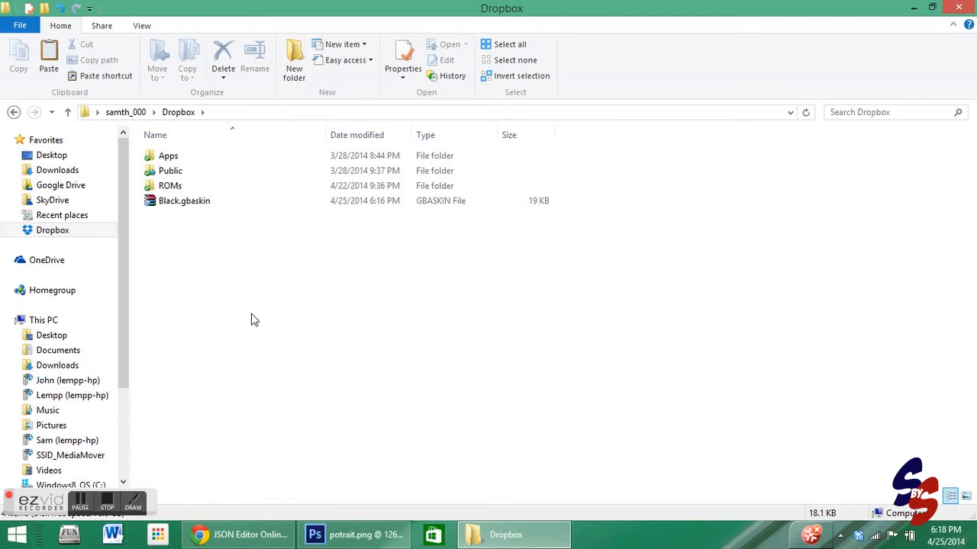
# - Share a Dropbox link to Black.gbaskin from the Dropbox folder
pyautogui.rightClick(155, 203)
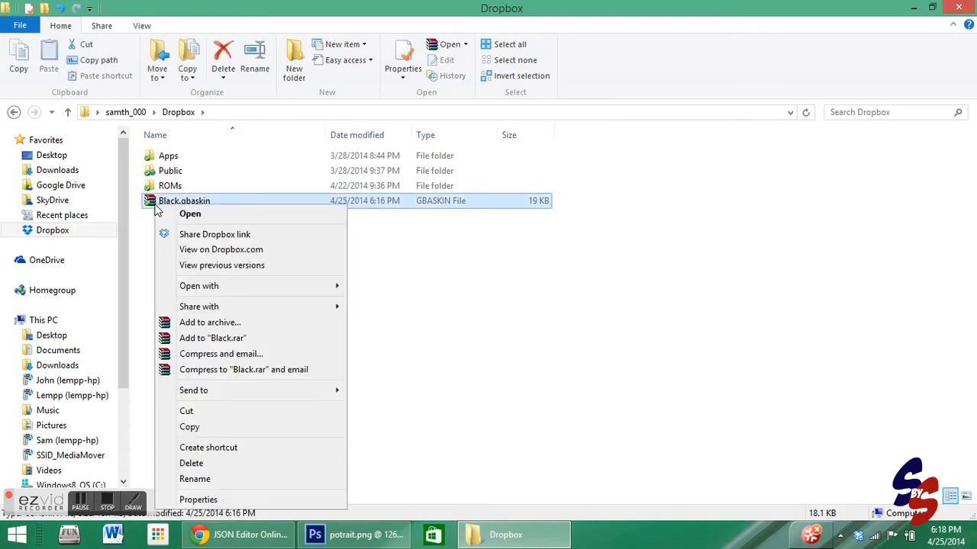
pyautogui.click(207, 234)
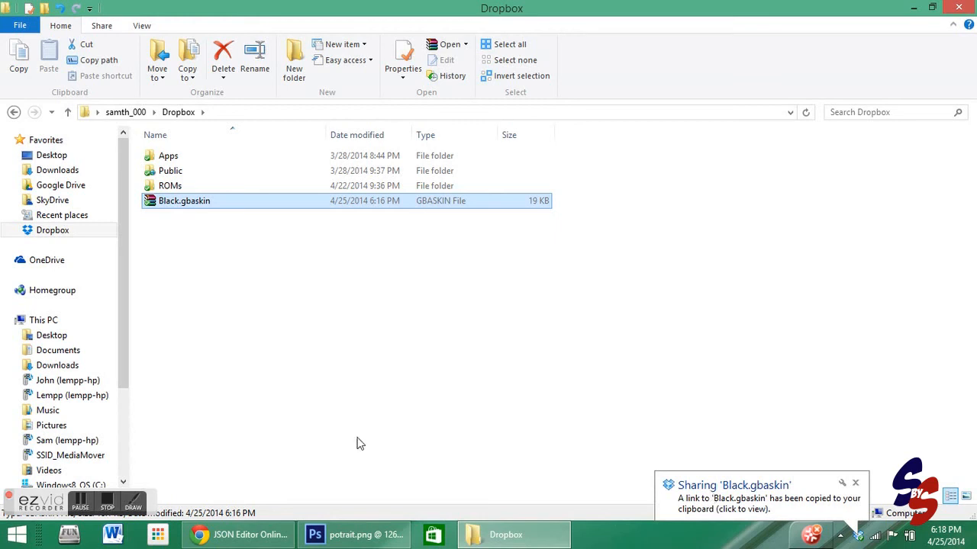
pyautogui.moveTo(267, 540)
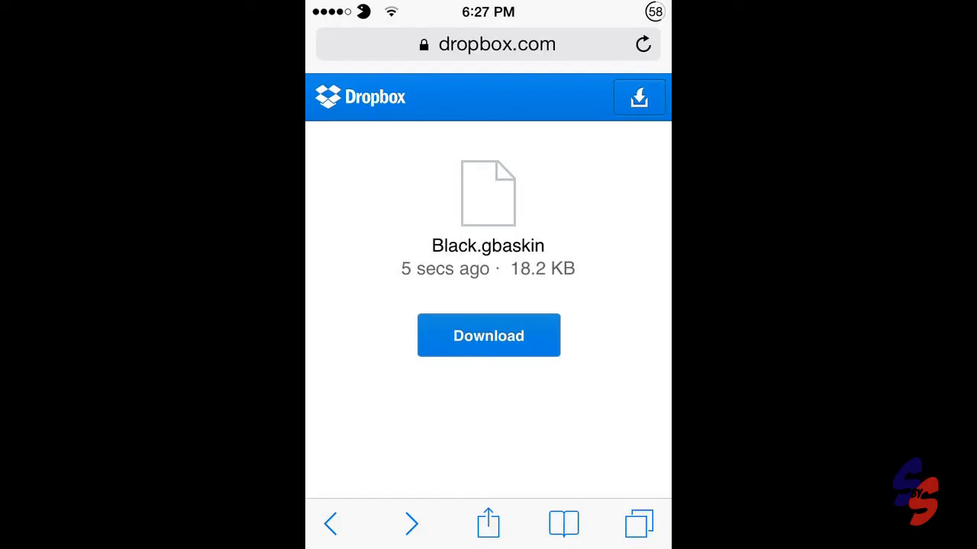
# - On the iPhone, download Black.gbaskin from the Dropbox link and open it in GBA4iOS
pyautogui.click(488, 336)
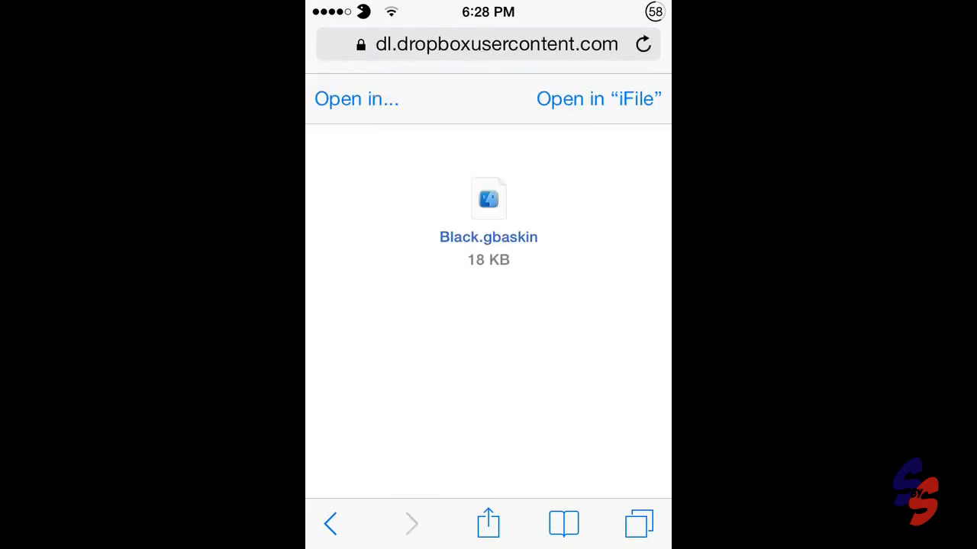
pyautogui.click(356, 98)
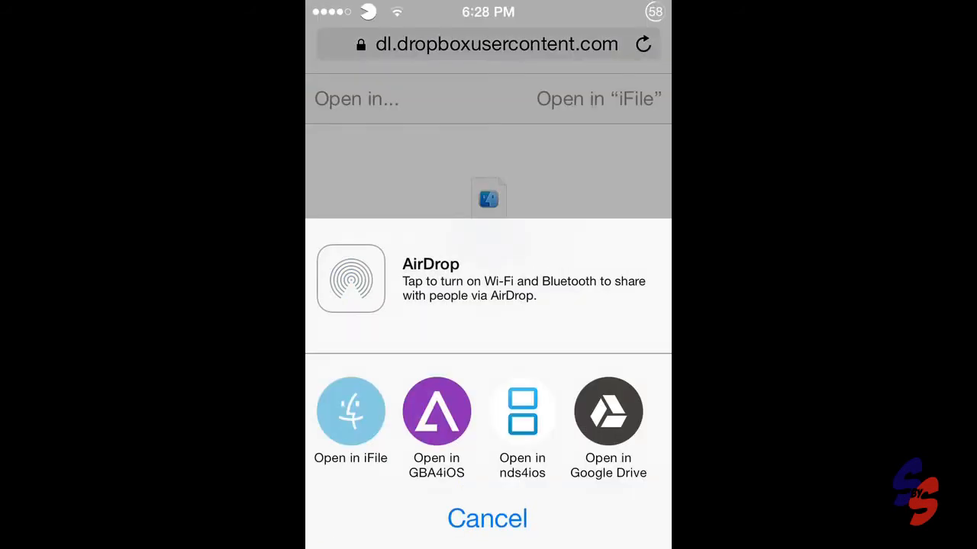
pyautogui.click(436, 412)
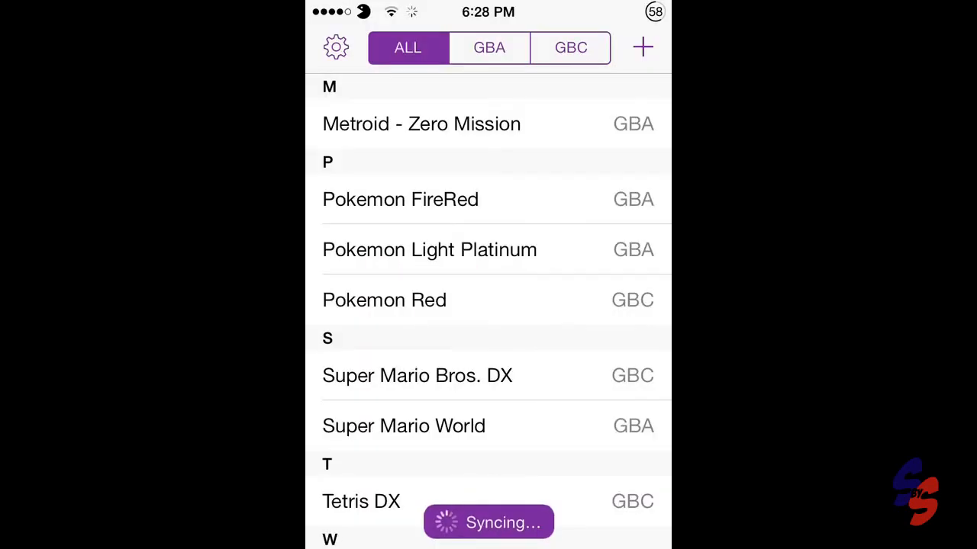
# - Select the Black skin as the Game Boy Advance controller skin in GBA4iOS settings and close settings
pyautogui.click(335, 48)
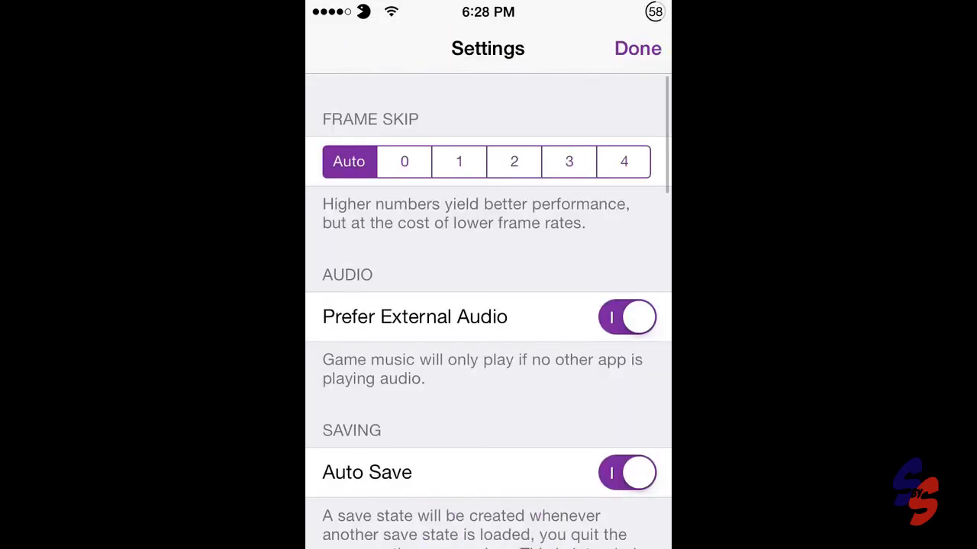
pyautogui.scroll(-10, 489, 311)
pyautogui.click(409, 203)
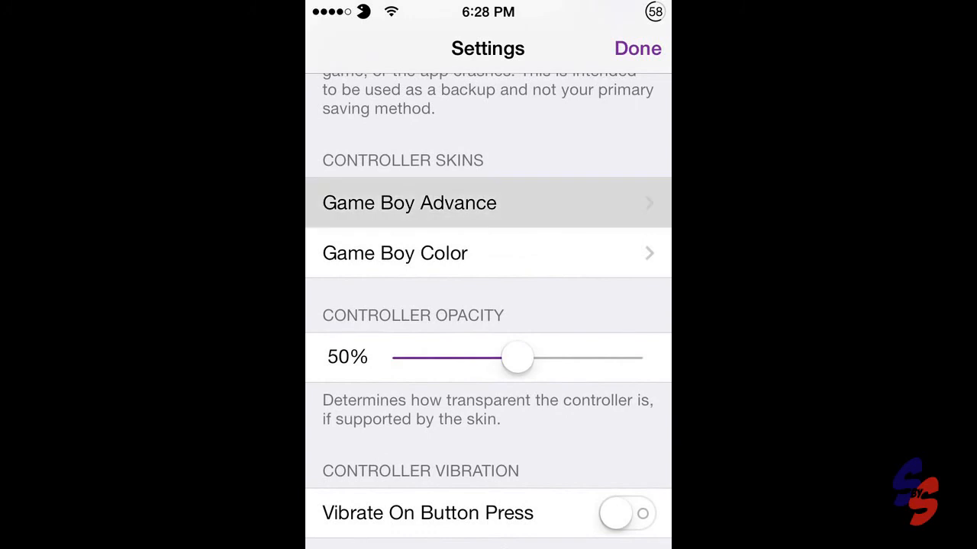
pyautogui.click(489, 218)
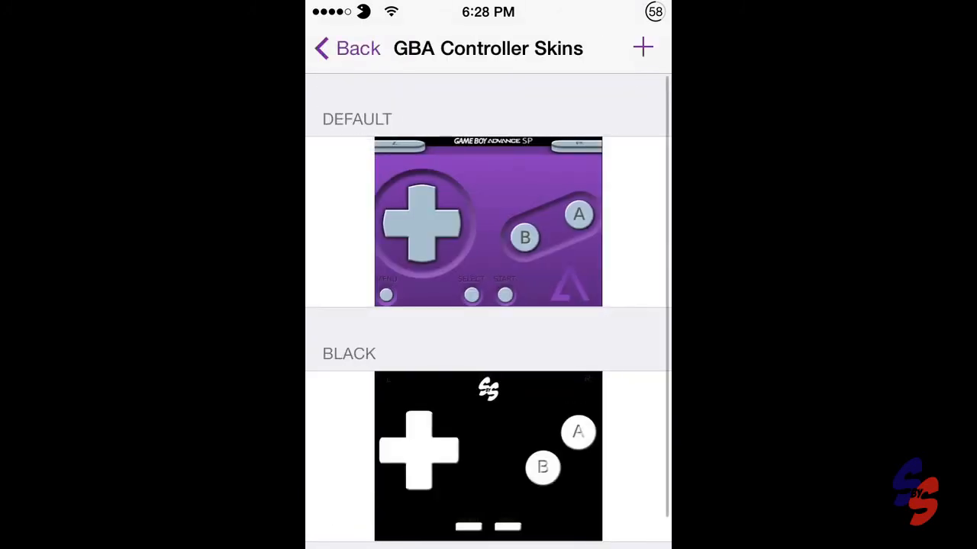
pyautogui.scroll(-2, 488, 311)
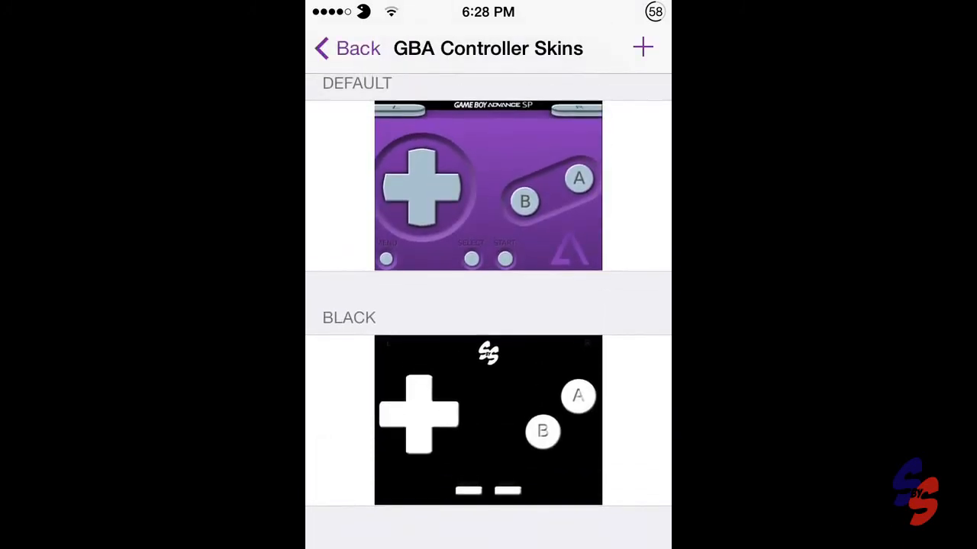
pyautogui.click(488, 418)
pyautogui.click(360, 48)
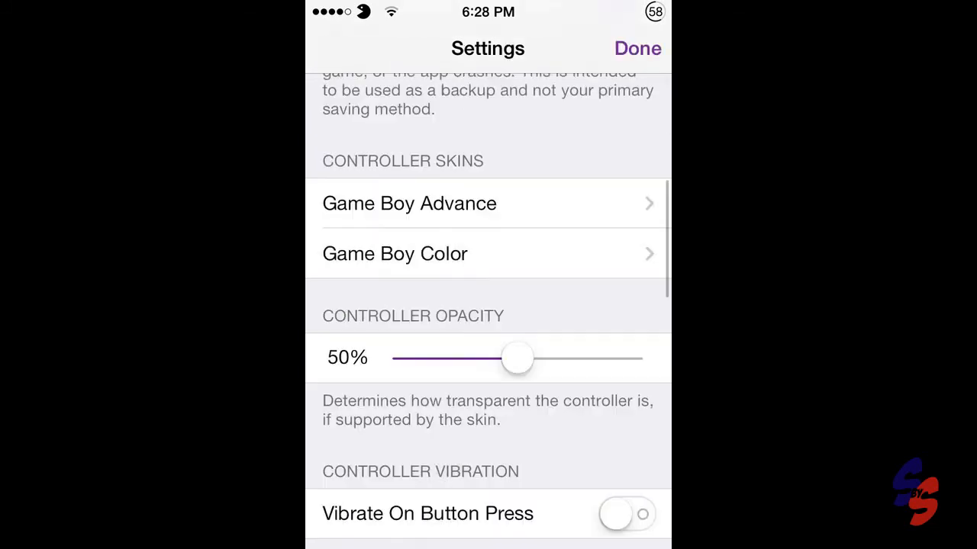
pyautogui.click(637, 48)
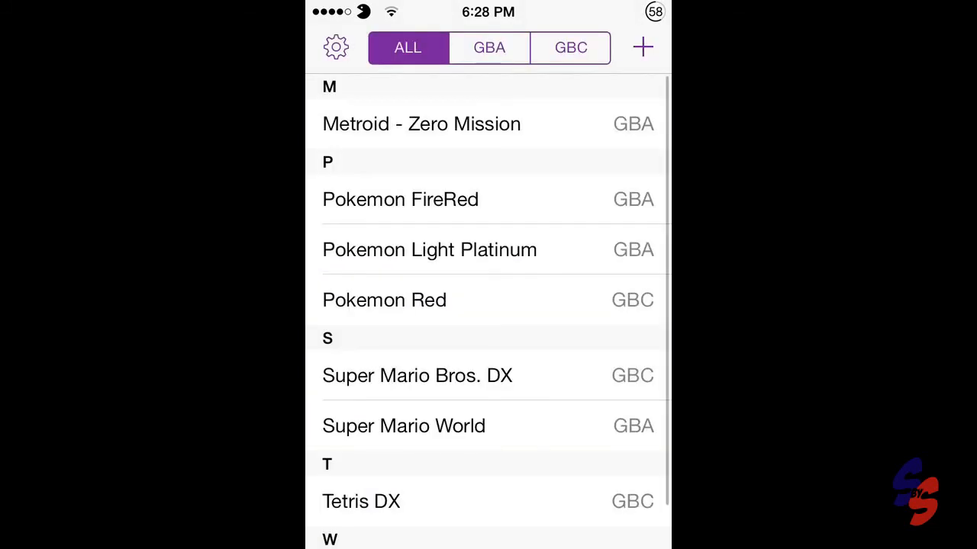
# - Launch Metroid - Zero Mission and start the saved game using the new skin's buttons
pyautogui.click(488, 124)
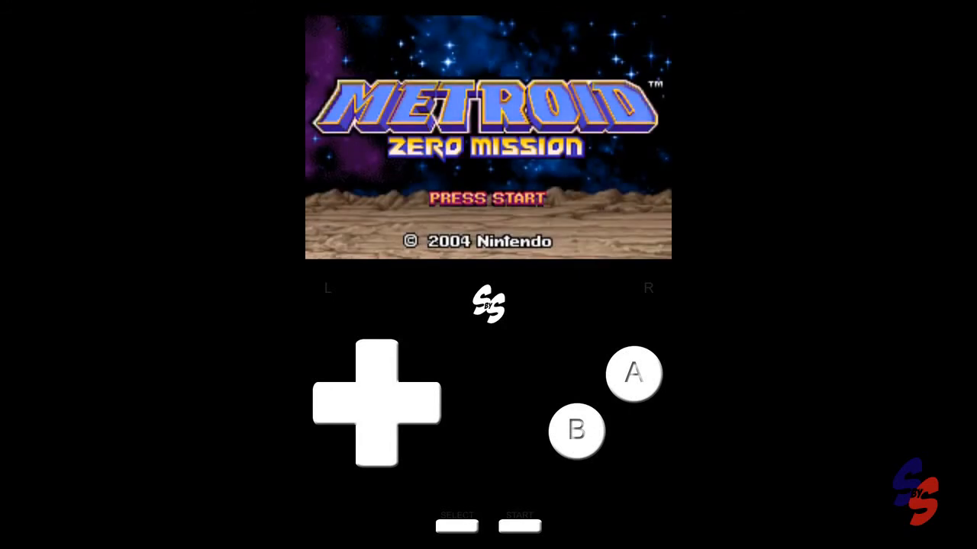
pyautogui.press('Return')
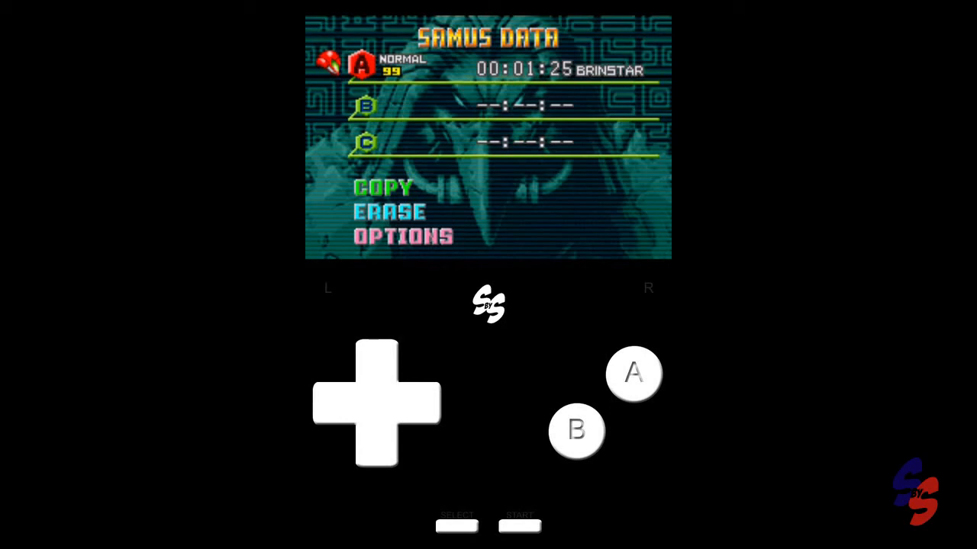
pyautogui.press('x')
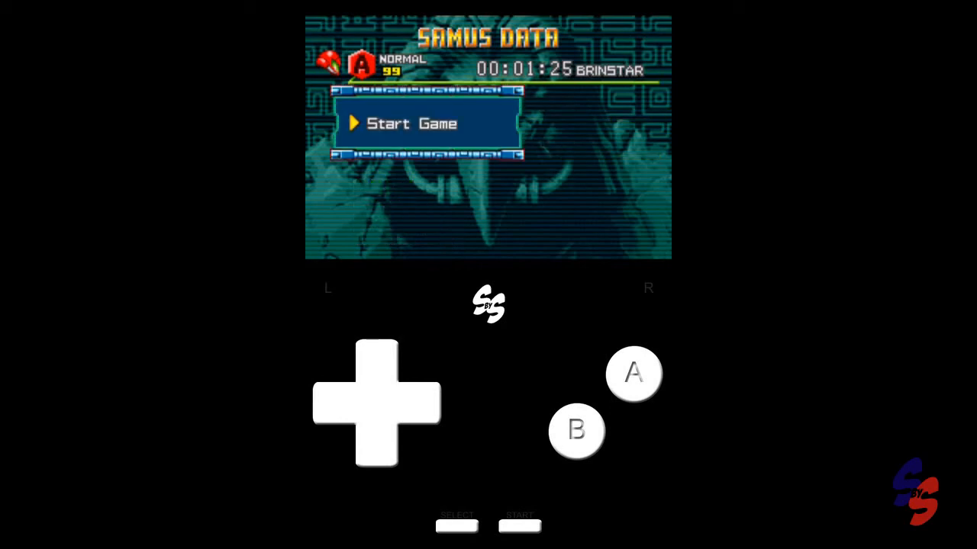
pyautogui.moveTo(488, 545); pyautogui.dragTo(488, 354)
pyautogui.moveTo(488, 466); pyautogui.dragTo(489, 534)
pyautogui.moveTo(336, 510); pyautogui.dragTo(376, 509)
pyautogui.click(488, 217)
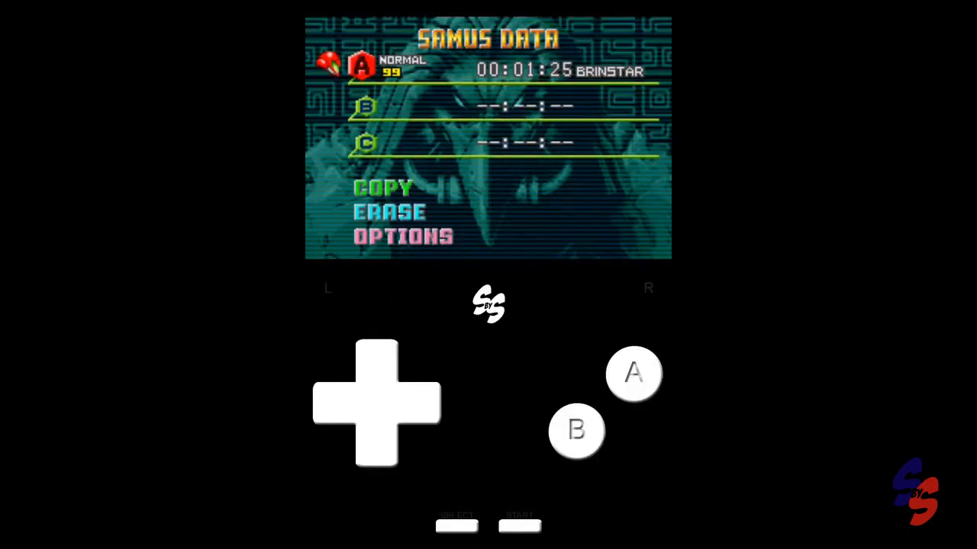
pyautogui.click(633, 374)
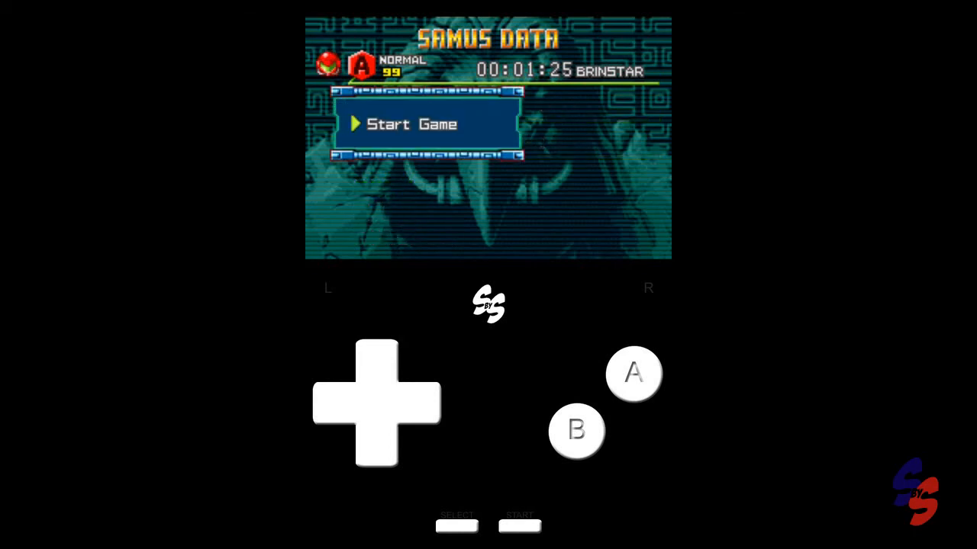
pyautogui.click(633, 374)
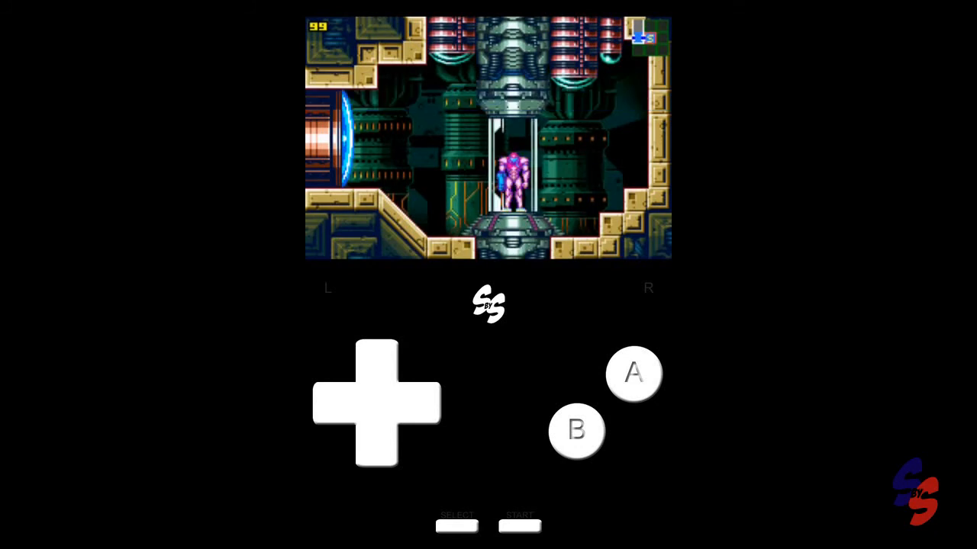
# - Test the Black skin's d-pad, A, B, Start and Select buttons by playing the game
pyautogui.press('Left')
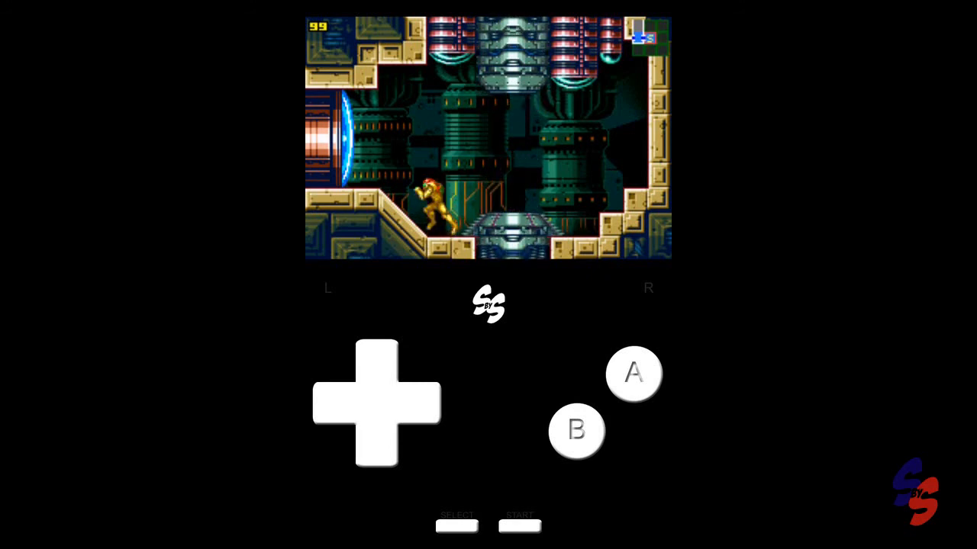
pyautogui.press('Up')
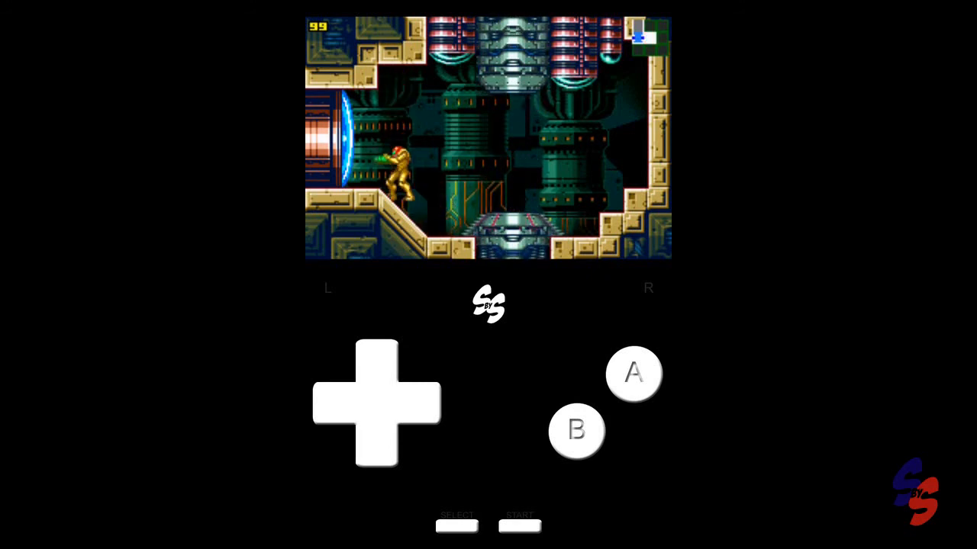
pyautogui.press('Right')
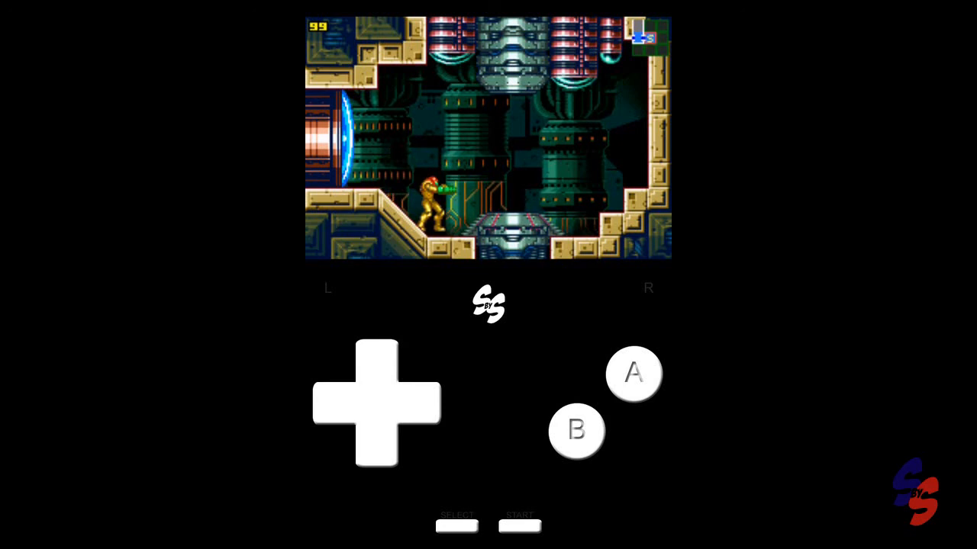
pyautogui.press('Right')
pyautogui.press('Up')
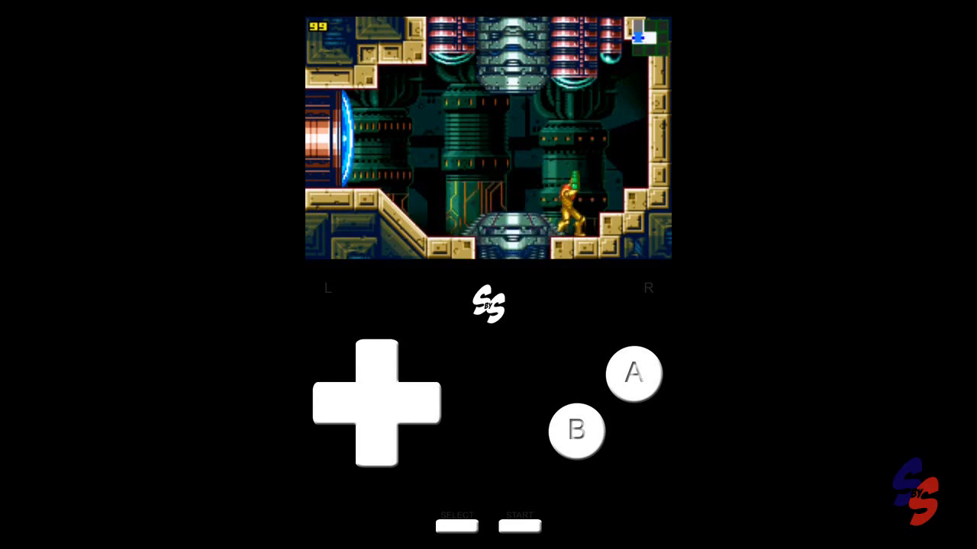
pyautogui.press('a')
pyautogui.press('z')
pyautogui.press('x')
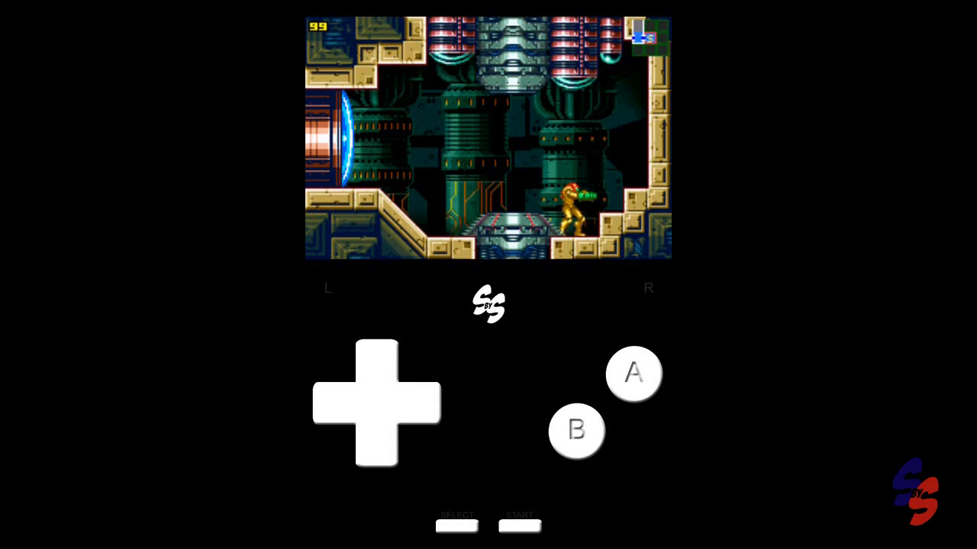
pyautogui.press('s')
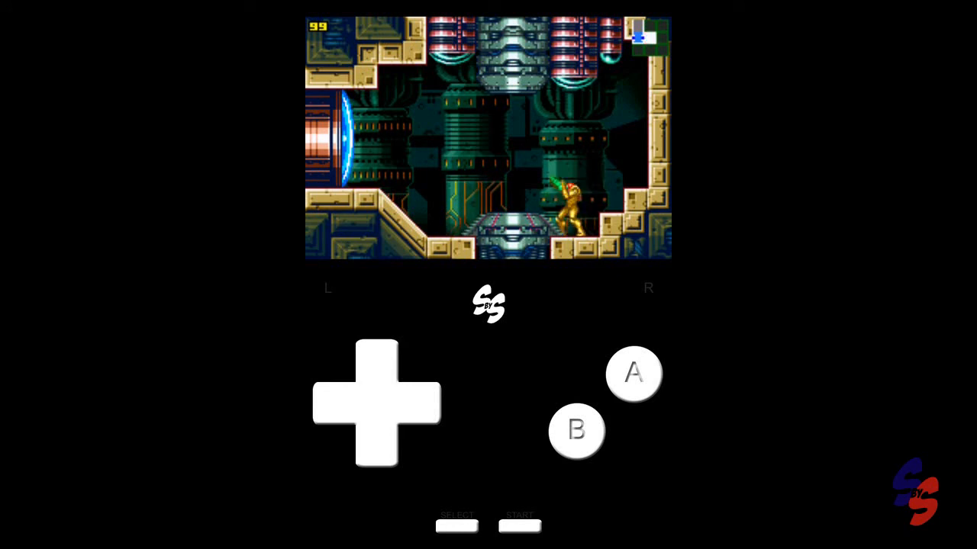
pyautogui.press('Return')
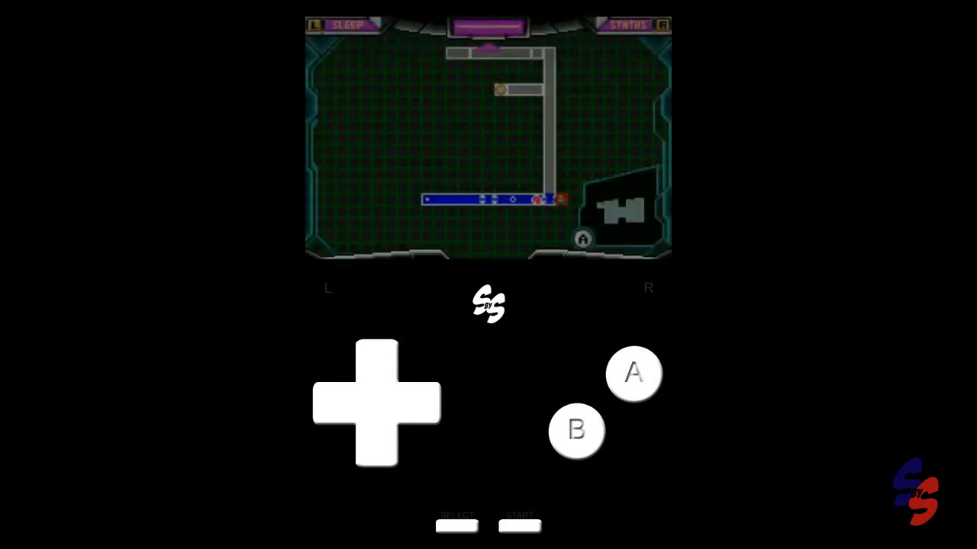
pyautogui.press('Return')
pyautogui.press('Left')
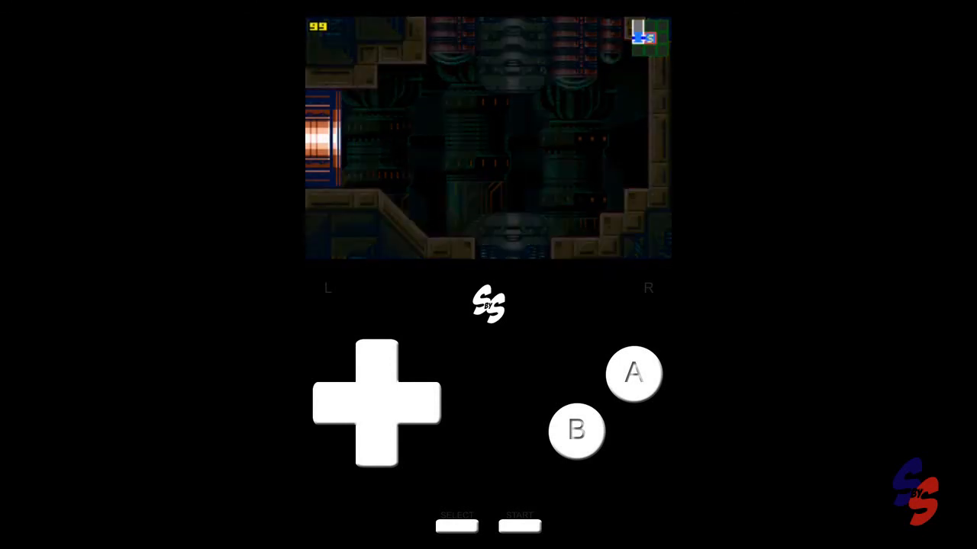
pyautogui.press('x')
pyautogui.press('Left')
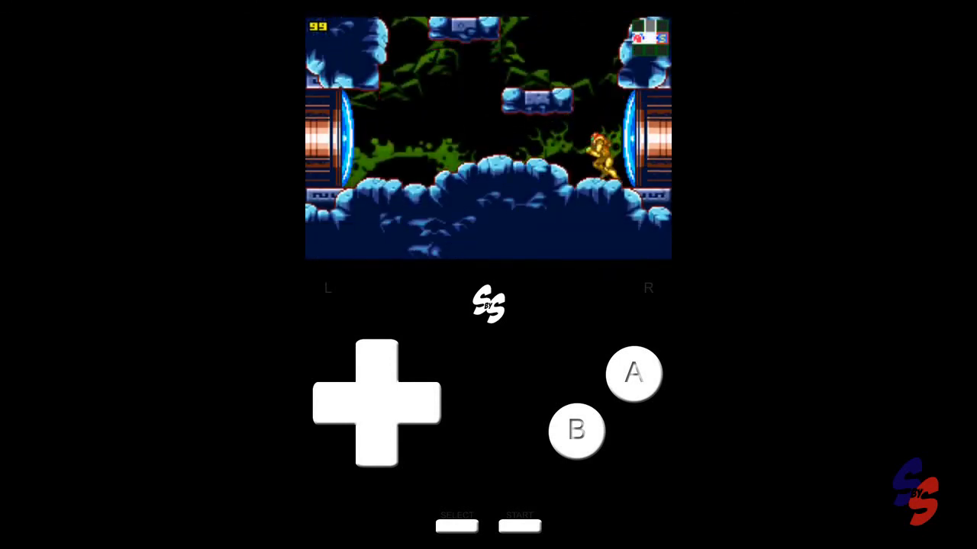
pyautogui.press('Left')
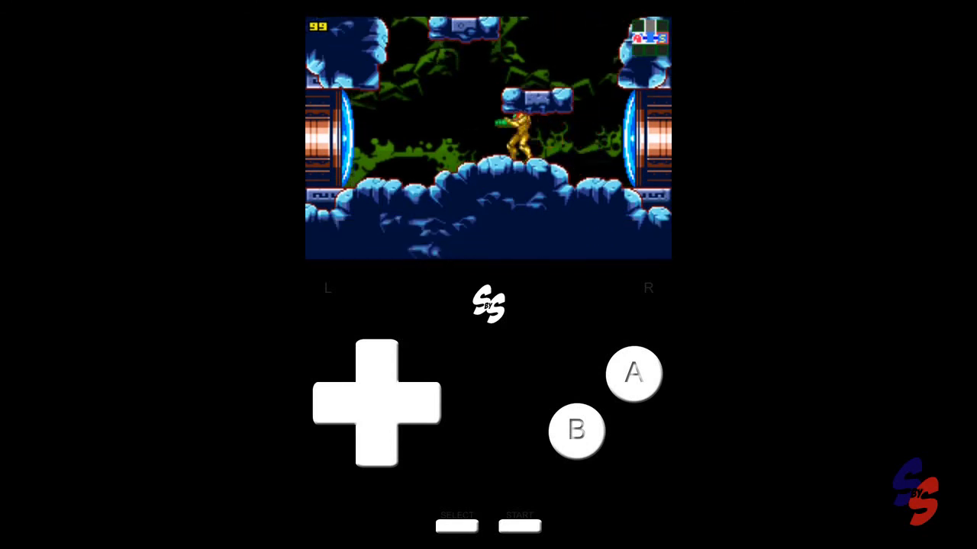
# - Climb the vertical shaft by jumping from ledge to ledge using the skin's d-pad and jump button
pyautogui.press('Left')
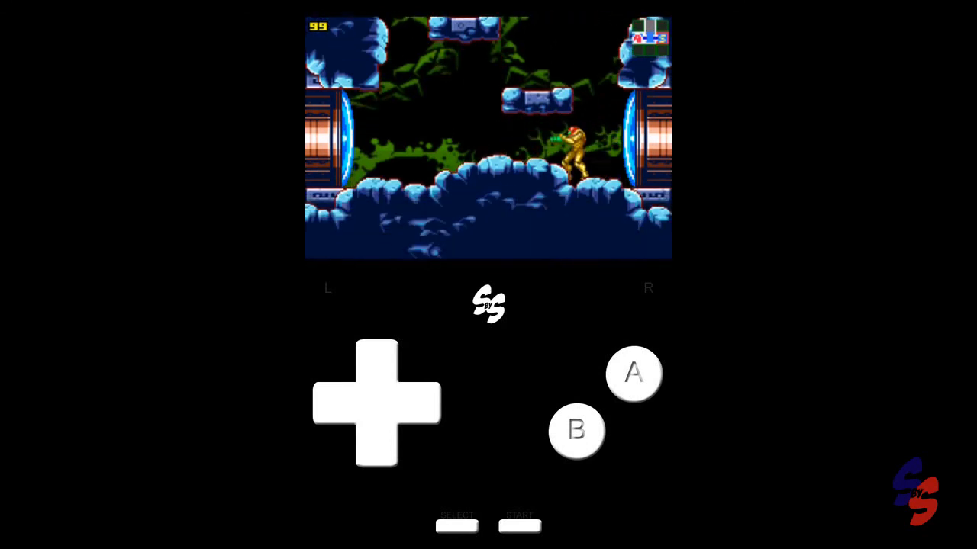
pyautogui.press('z')
pyautogui.press('Left')
pyautogui.press('z')
pyautogui.press('Right')
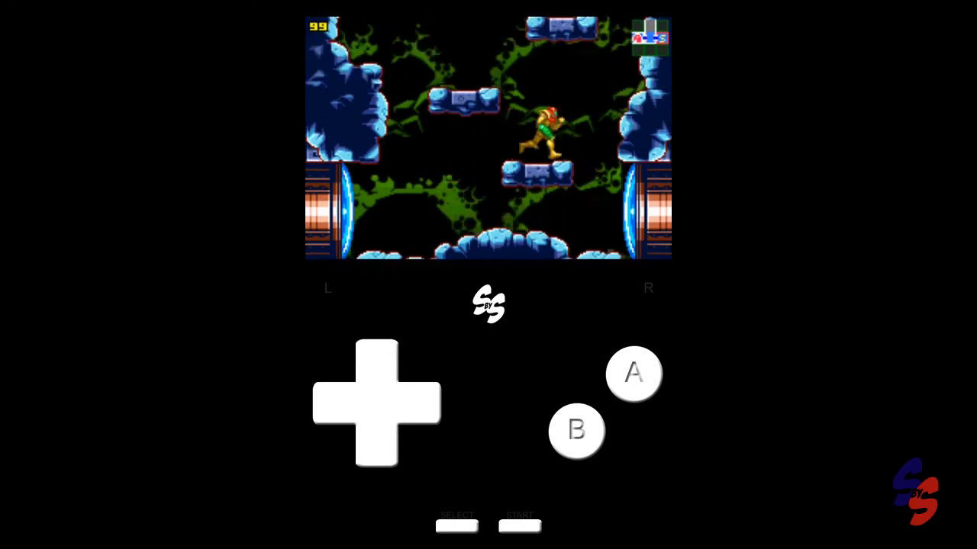
pyautogui.press('z')
pyautogui.press('Left')
pyautogui.press('z')
pyautogui.press('Right')
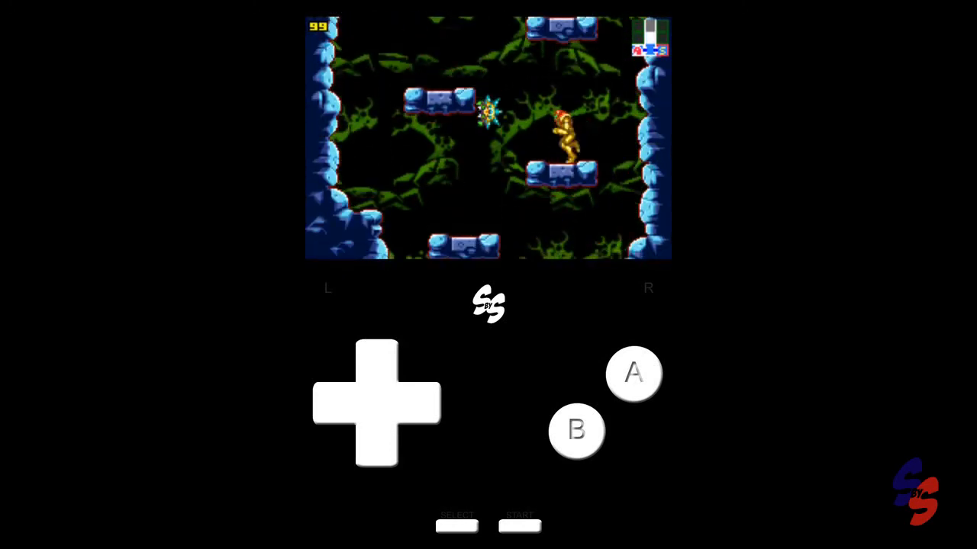
pyautogui.press('z')
pyautogui.press('Left')
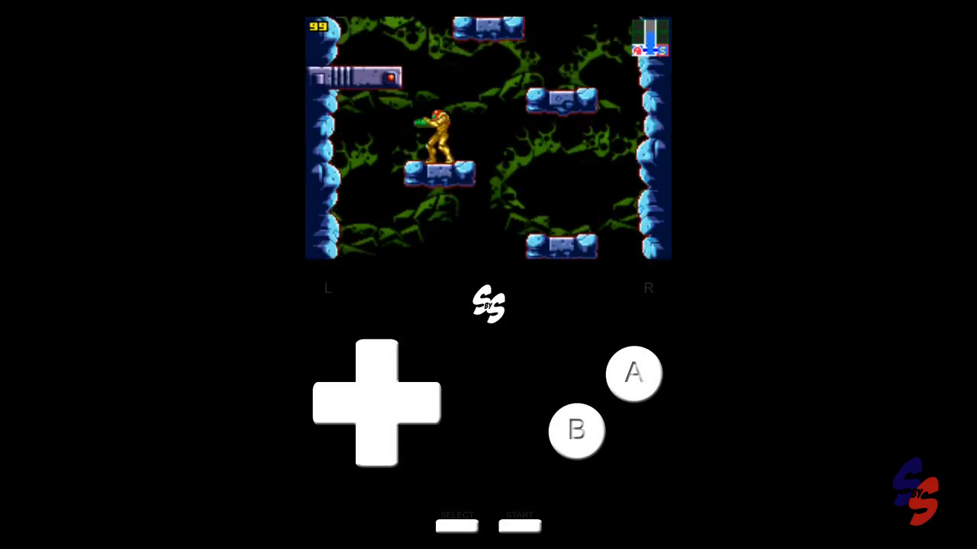
pyautogui.press('z')
pyautogui.press('Right')
pyautogui.press('z')
pyautogui.press('Left')
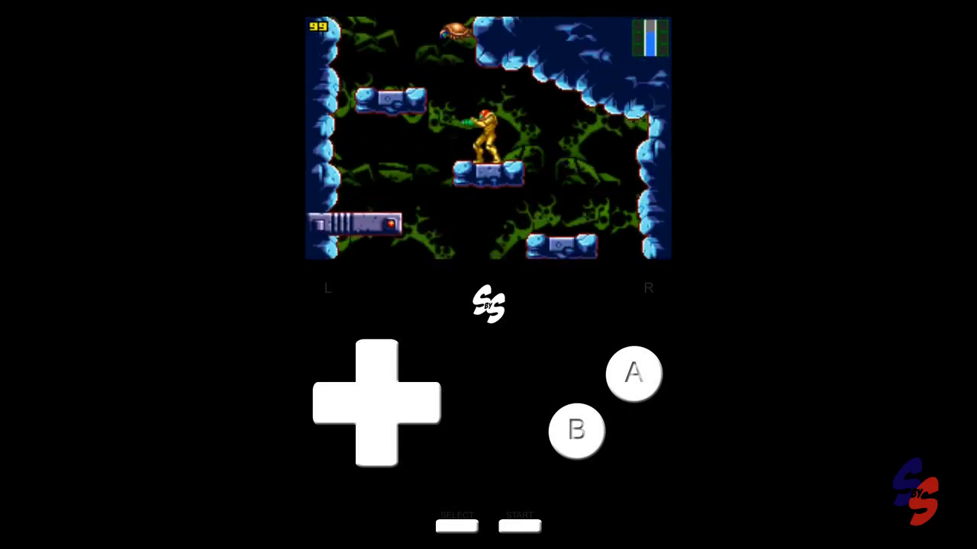
pyautogui.press('z')
pyautogui.press('Left')
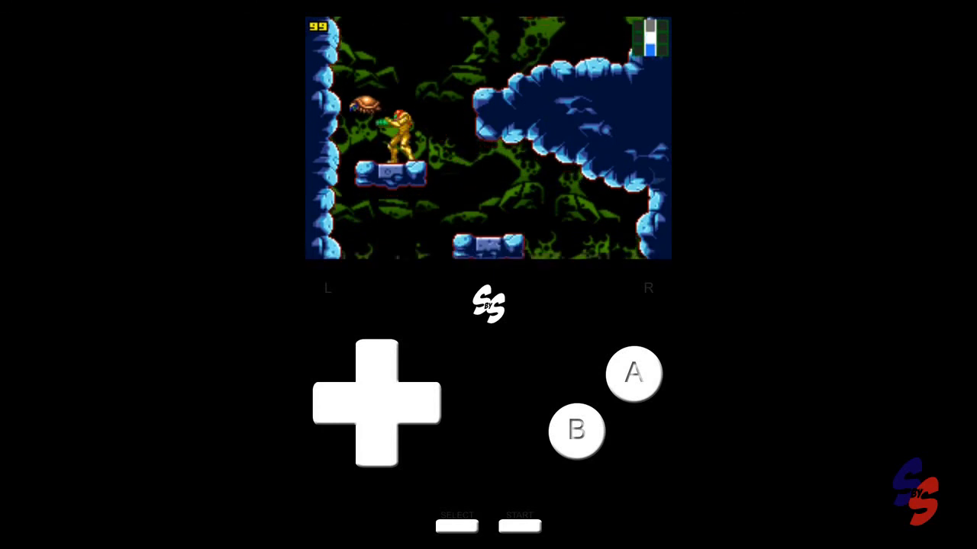
pyautogui.press('z')
pyautogui.press('Right')
pyautogui.press('z')
pyautogui.press('Left')
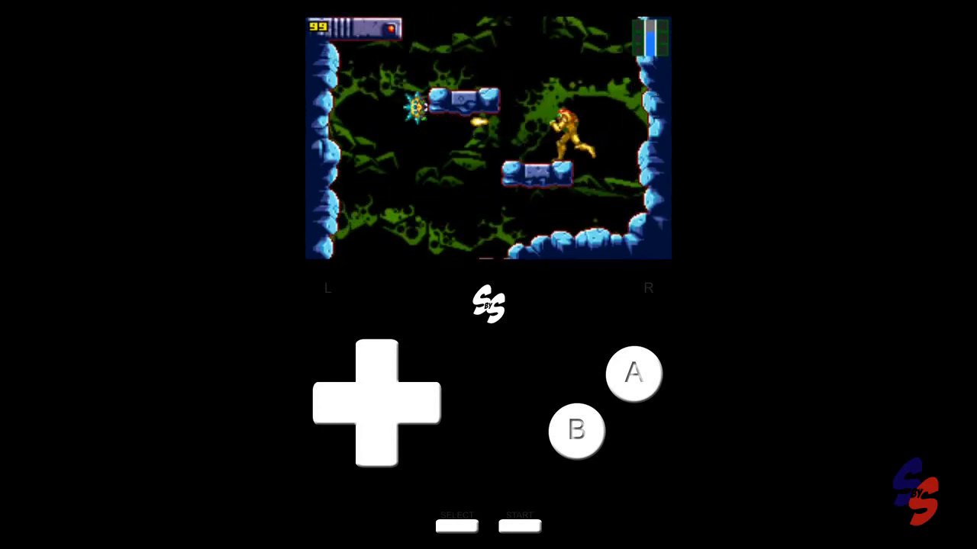
# - Shoot at the spiked crawler with the fire button and keep jumping up the shaft's platforms
pyautogui.press('Left')
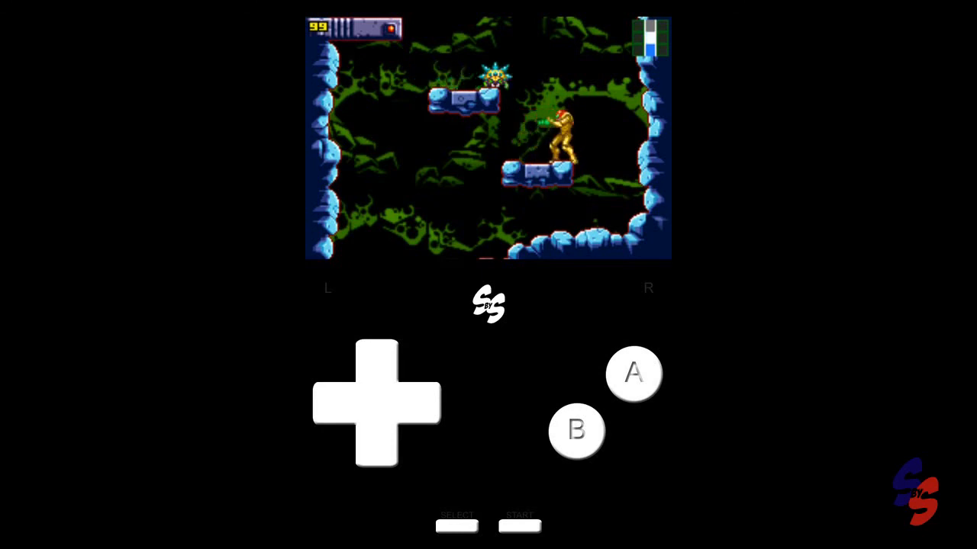
pyautogui.press('x')
pyautogui.press('Left')
pyautogui.press('z')
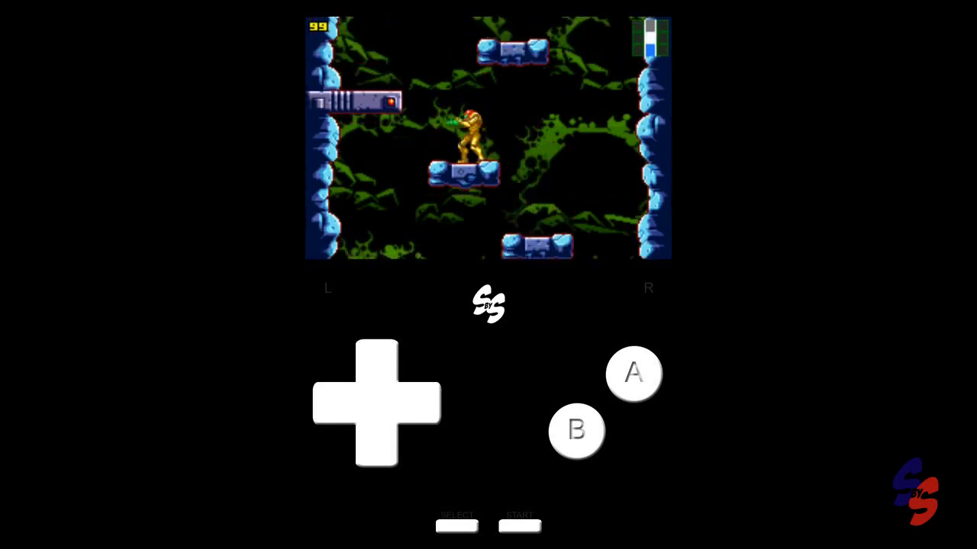
pyautogui.press('Left')
pyautogui.press('z')
pyautogui.press('Right')
pyautogui.press('z')
pyautogui.press('Left')
pyautogui.press('z')
pyautogui.press('Right')
pyautogui.press('z')
pyautogui.press('Right')
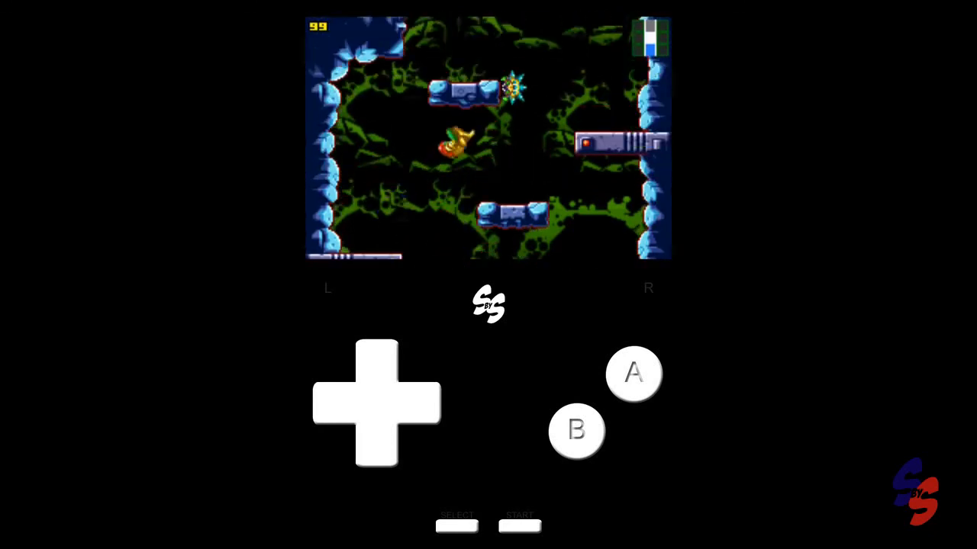